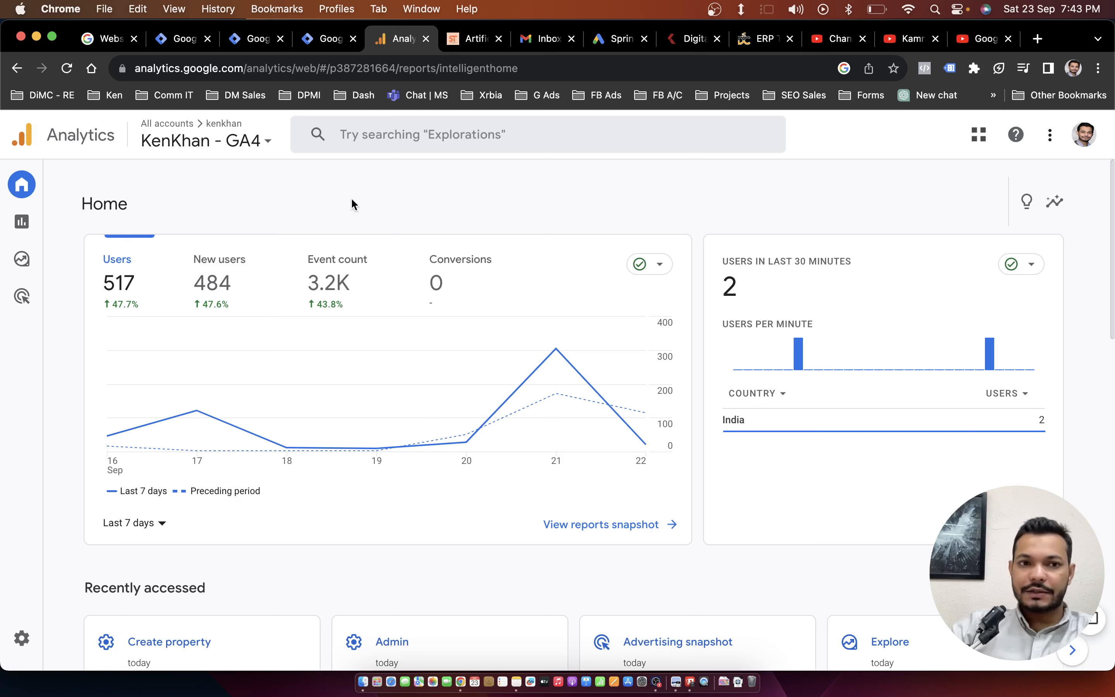
Open the Audiences report in the Generate leads collection and examine its audience table, glancing at the Spring Tales shop site along the way.
{"action": "left_click", "coordinate": [25, 225]}
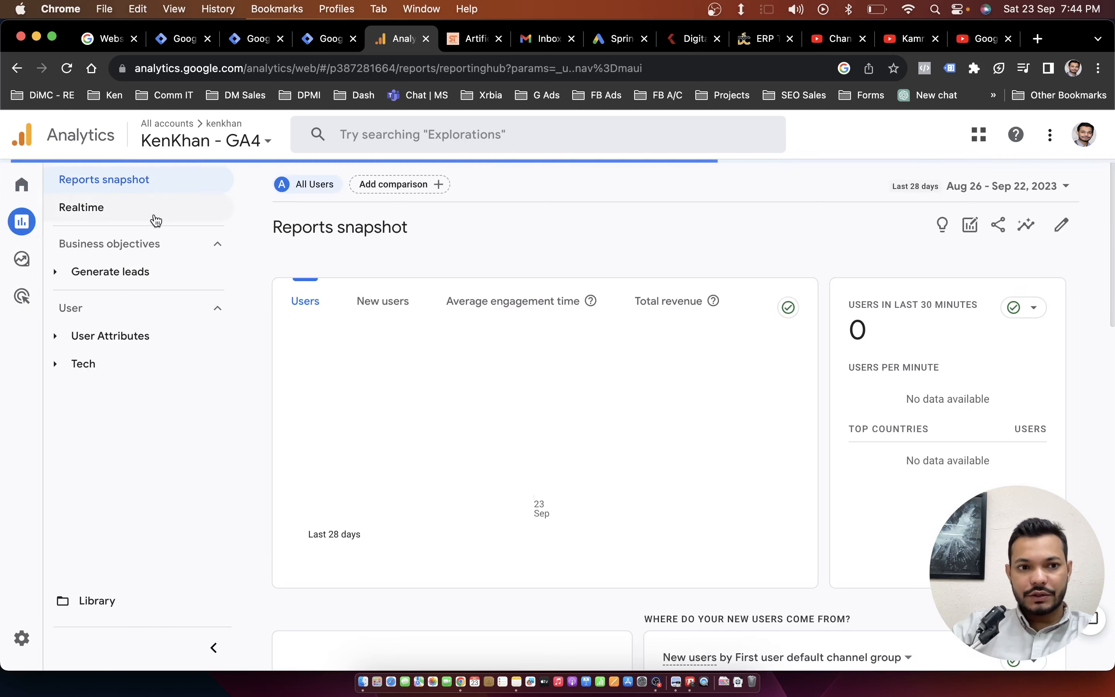
{"action": "left_click", "coordinate": [95, 271]}
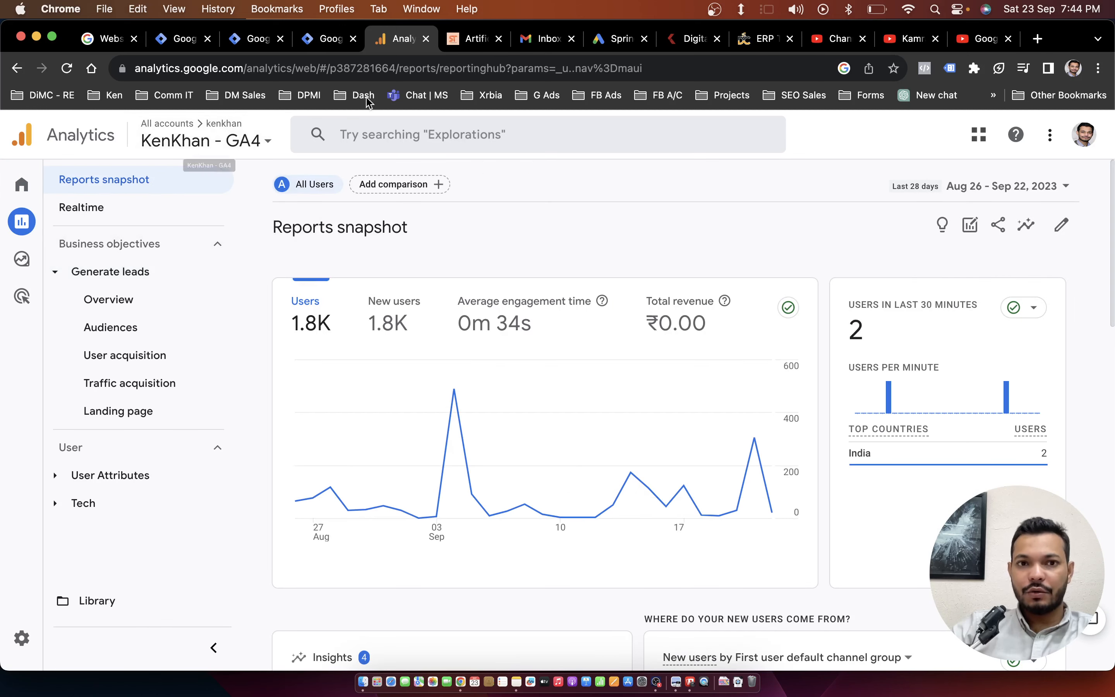
{"action": "left_click", "coordinate": [470, 38]}
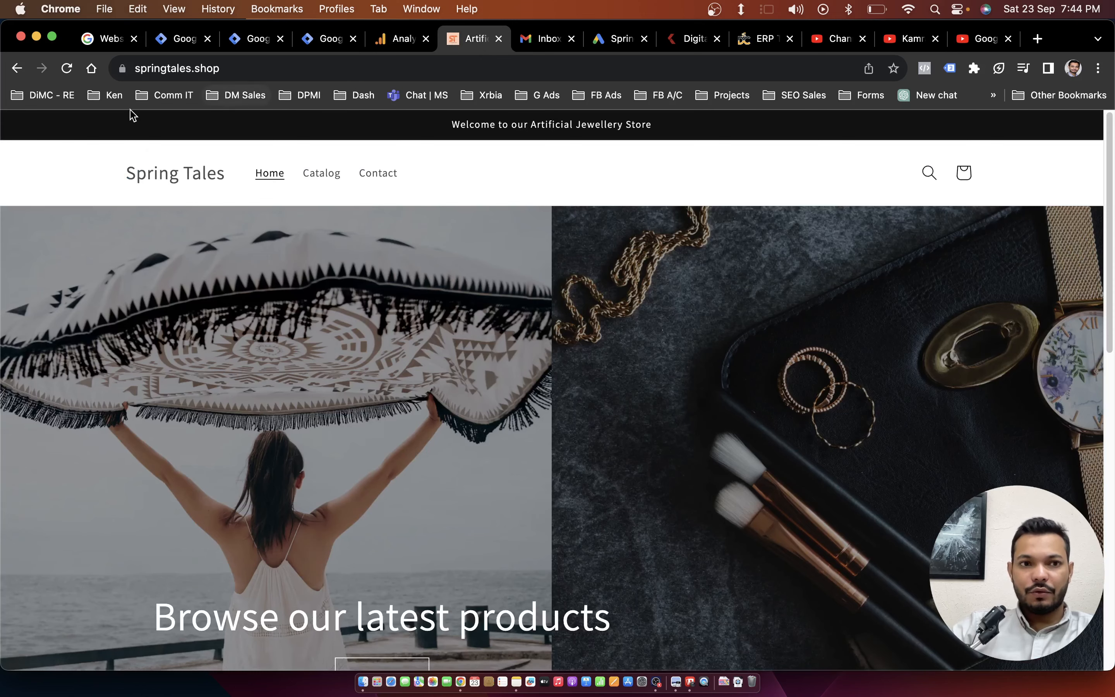
{"action": "left_click", "coordinate": [383, 41]}
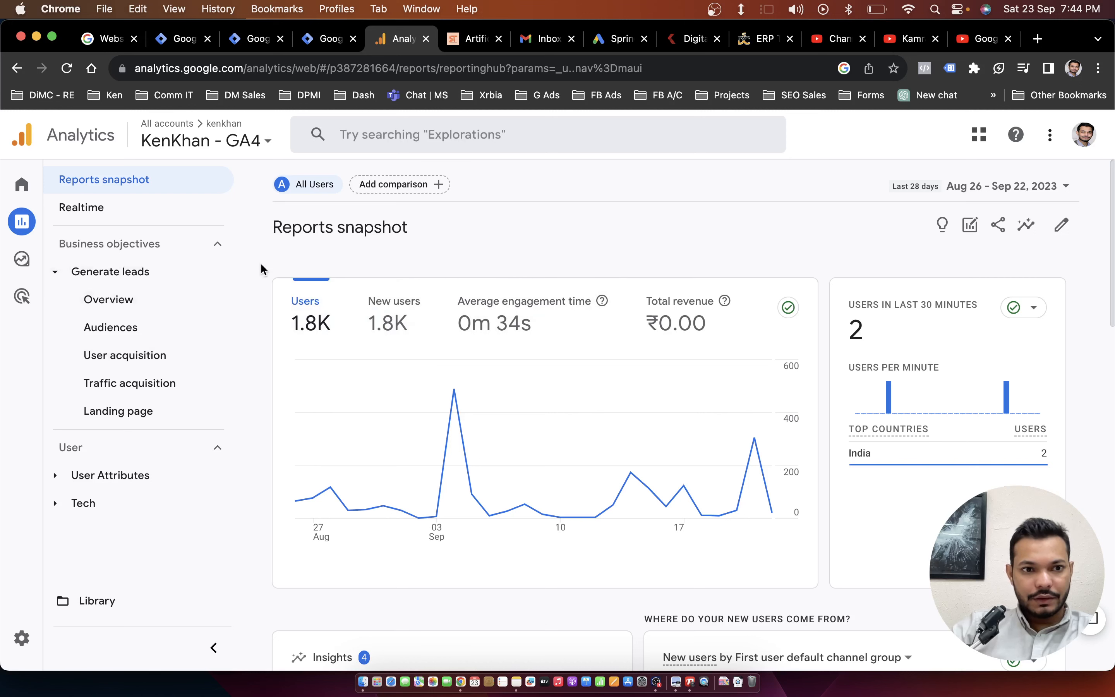
{"action": "left_click", "coordinate": [139, 327]}
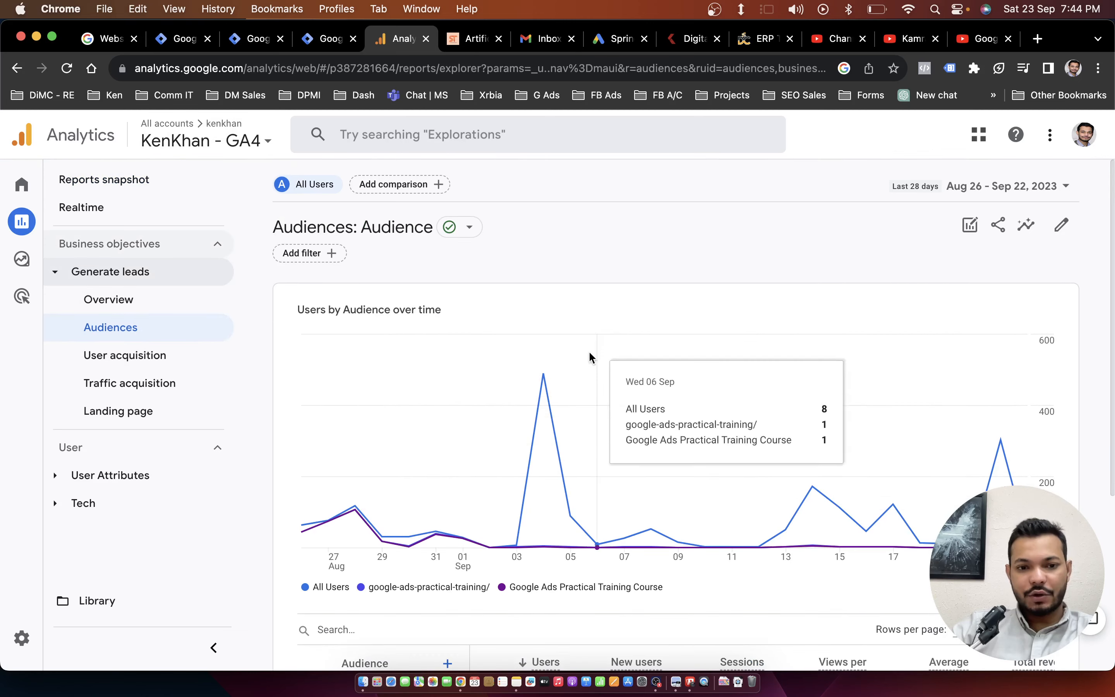
{"action": "scroll", "coordinate": [588, 353], "scroll_direction": "down", "scroll_amount": 5}
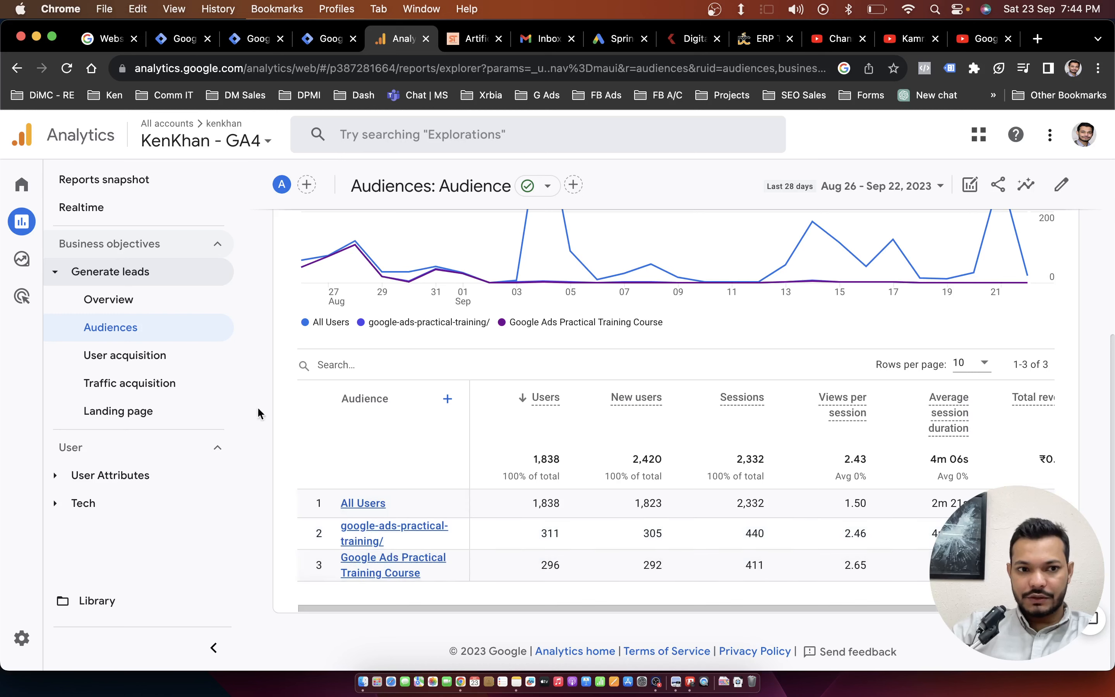
Examine the channel breakdown in the User acquisition report and the page breakdown in the Landing page report.
{"action": "left_click", "coordinate": [154, 360]}
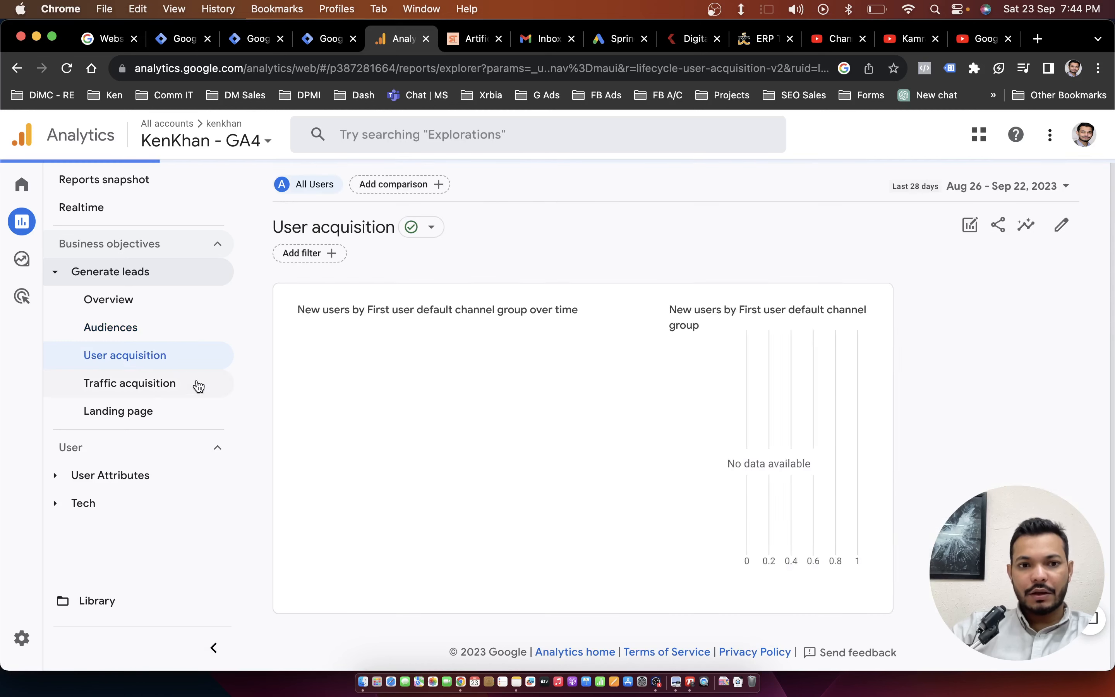
{"action": "scroll", "coordinate": [519, 447], "scroll_direction": "down", "scroll_amount": 5}
{"action": "scroll", "coordinate": [519, 457], "scroll_direction": "down", "scroll_amount": 3}
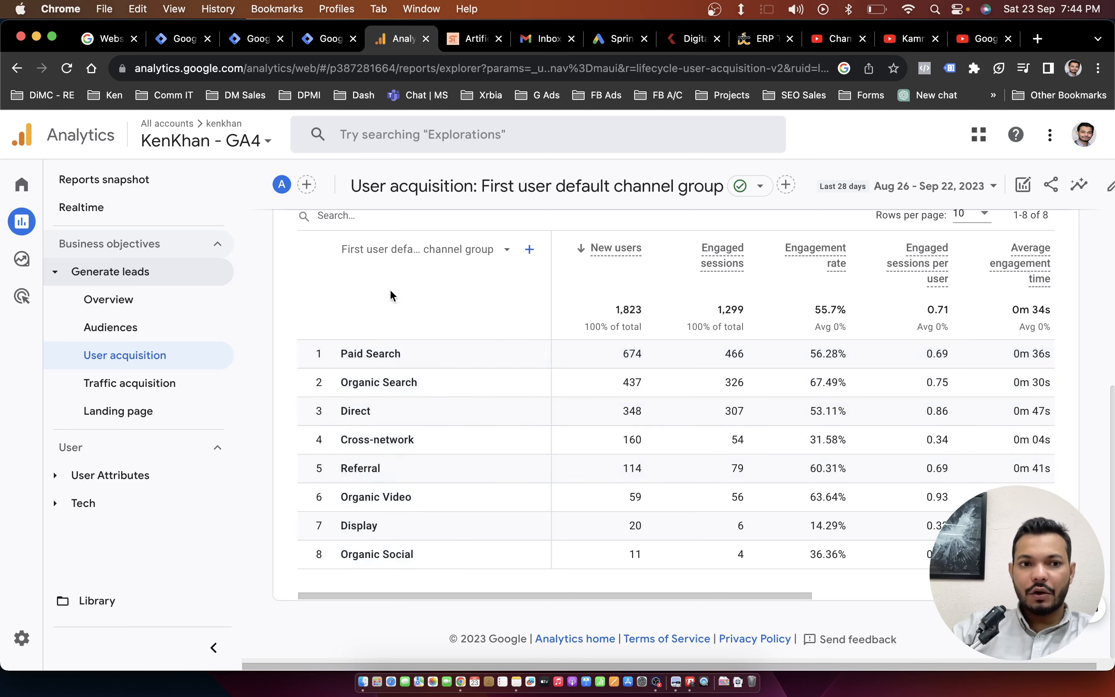
{"action": "left_click", "coordinate": [174, 418]}
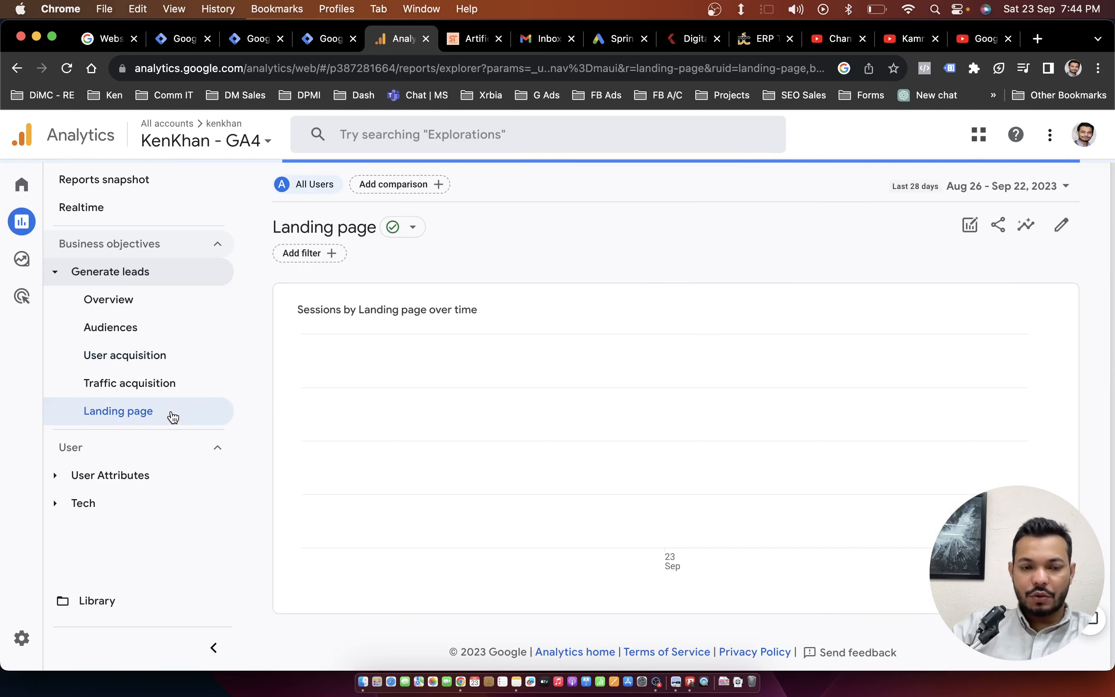
{"action": "scroll", "coordinate": [471, 438], "scroll_direction": "down", "scroll_amount": 10}
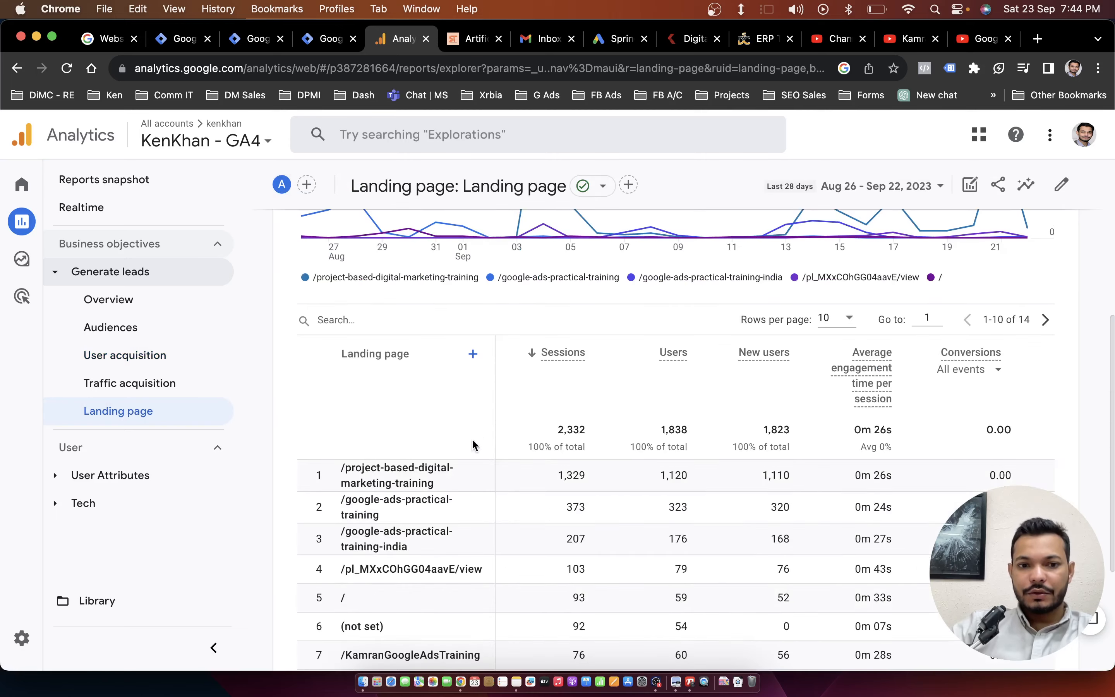
{"action": "scroll", "coordinate": [421, 498], "scroll_direction": "up", "scroll_amount": 10}
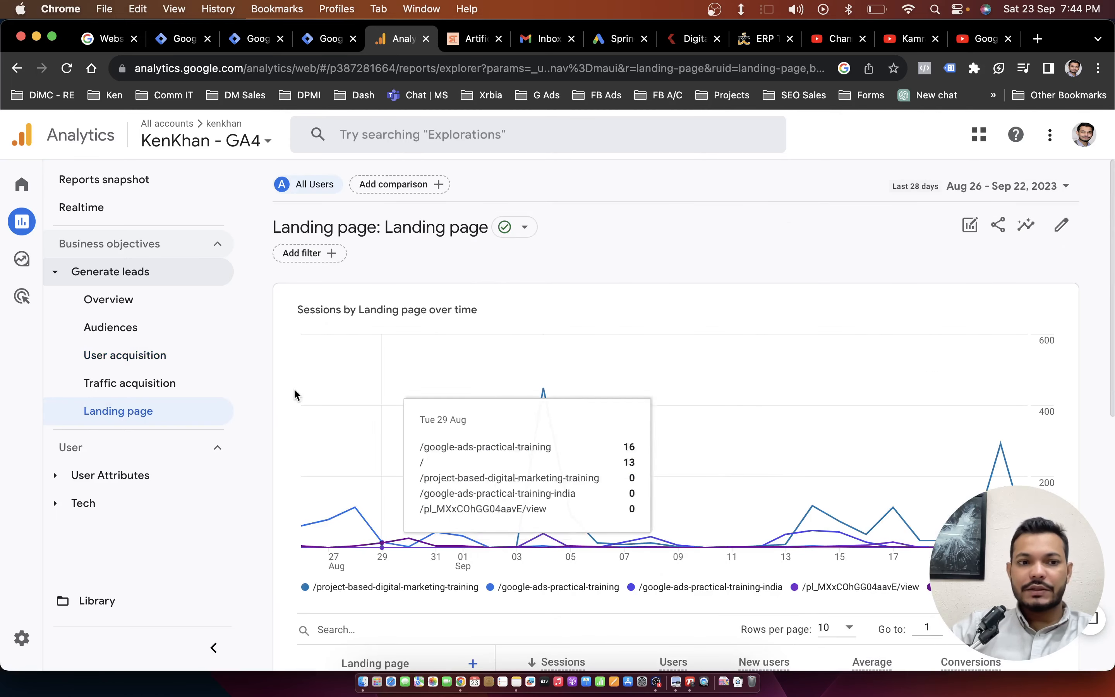
Expand the User Attributes and Tech report groups and review the Tech overview and Tech details reports.
{"action": "left_click", "coordinate": [63, 481]}
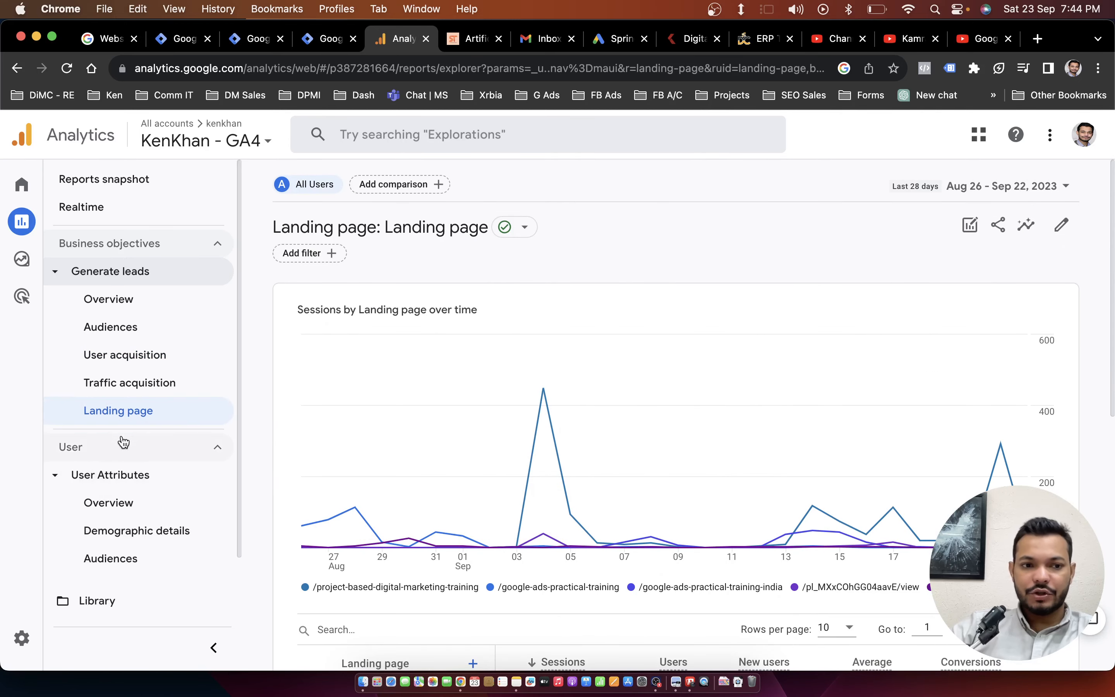
{"action": "scroll", "coordinate": [80, 532], "scroll_direction": "down", "scroll_amount": 1}
{"action": "left_click", "coordinate": [67, 561]}
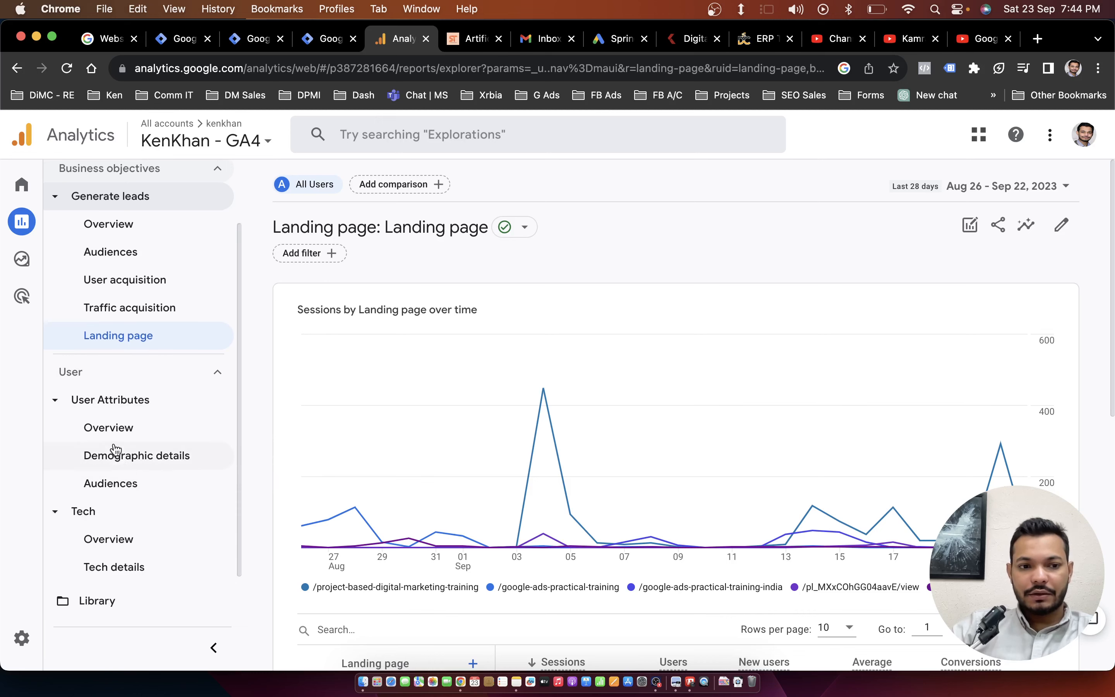
{"action": "left_click", "coordinate": [129, 537]}
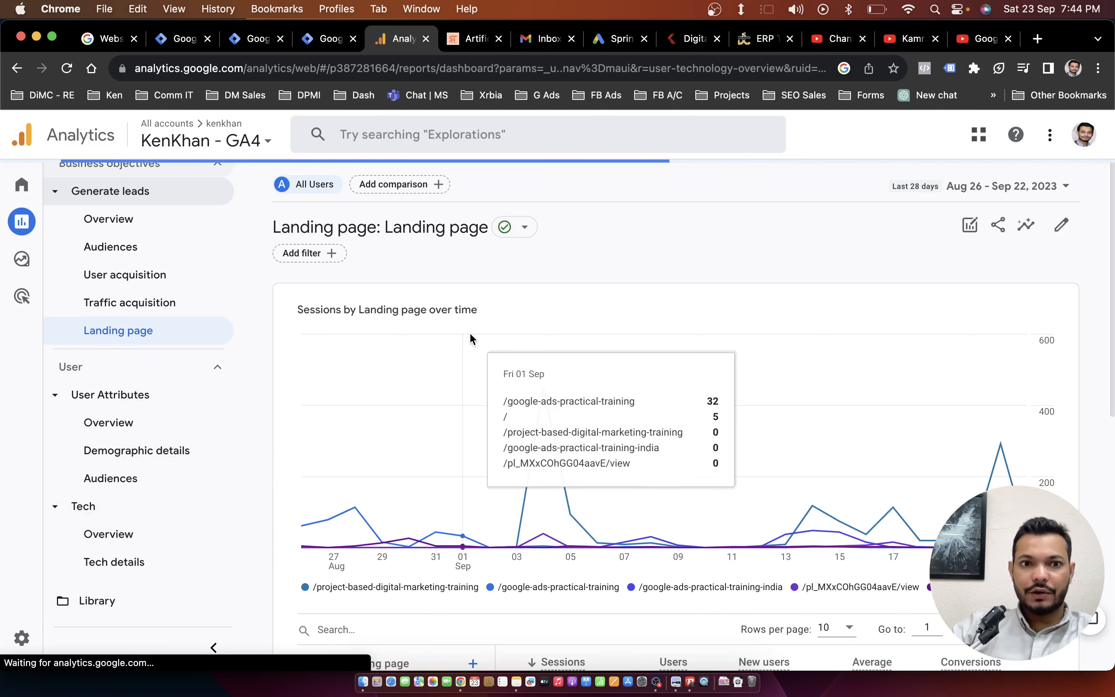
{"action": "scroll", "coordinate": [599, 322], "scroll_direction": "down", "scroll_amount": 15}
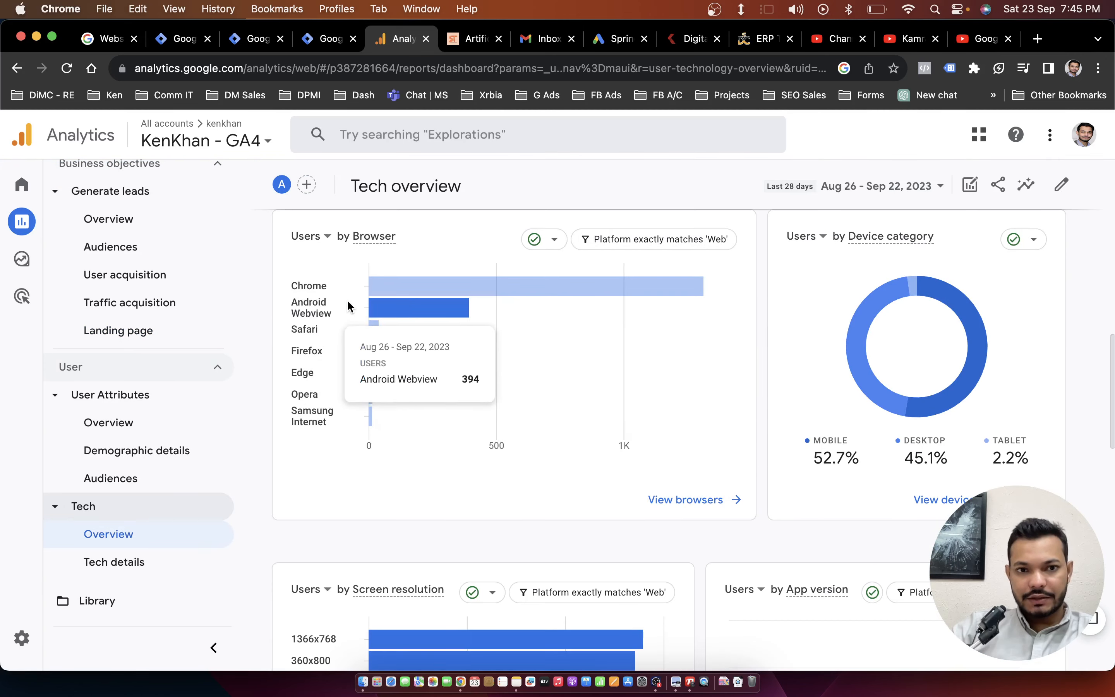
{"action": "scroll", "coordinate": [400, 356], "scroll_direction": "down", "scroll_amount": 5}
{"action": "scroll", "coordinate": [499, 378], "scroll_direction": "down", "scroll_amount": 5}
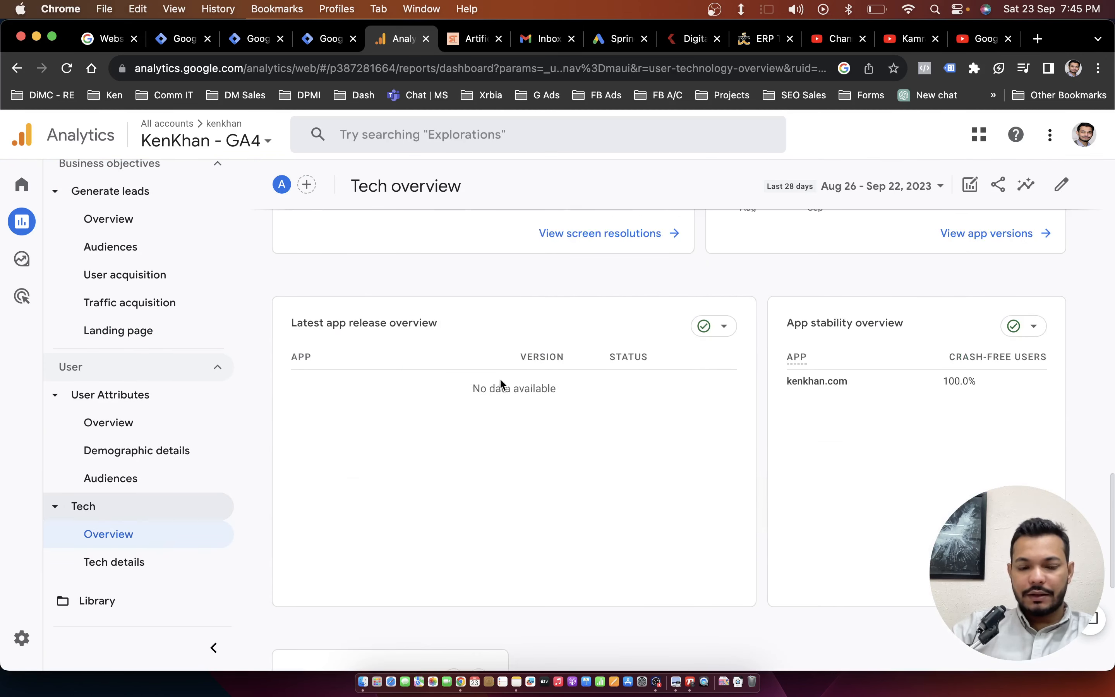
{"action": "left_click", "coordinate": [122, 566]}
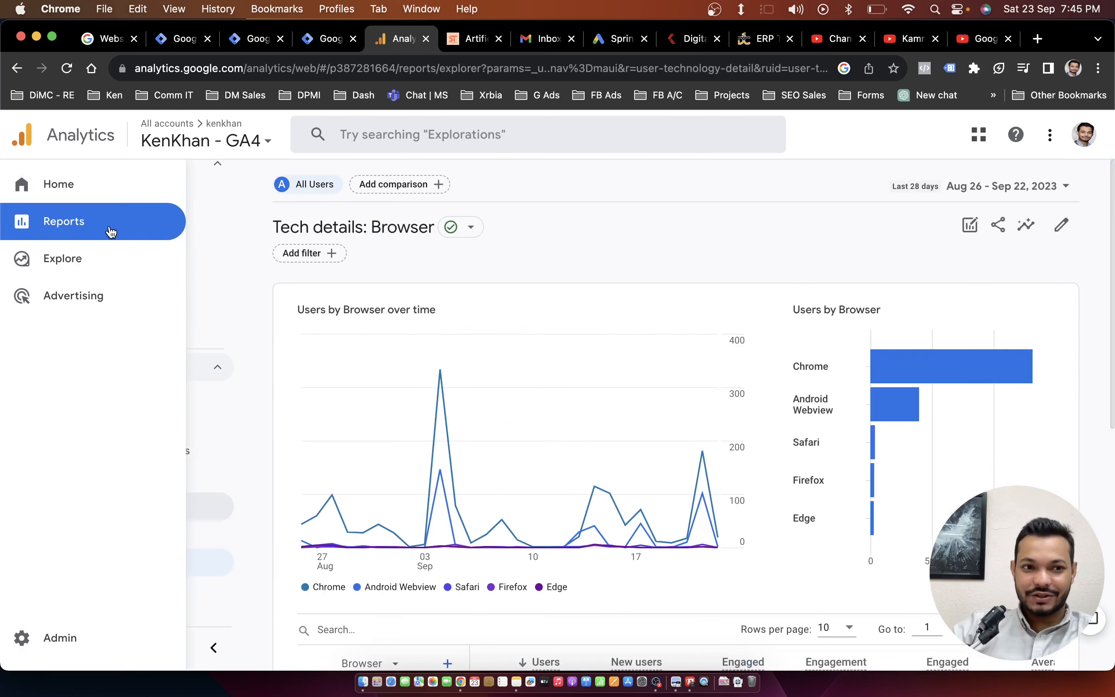
View the Explorations page, and switch to the Spring Tales shop site to highlight springtales in its web address.
{"action": "left_click", "coordinate": [85, 271]}
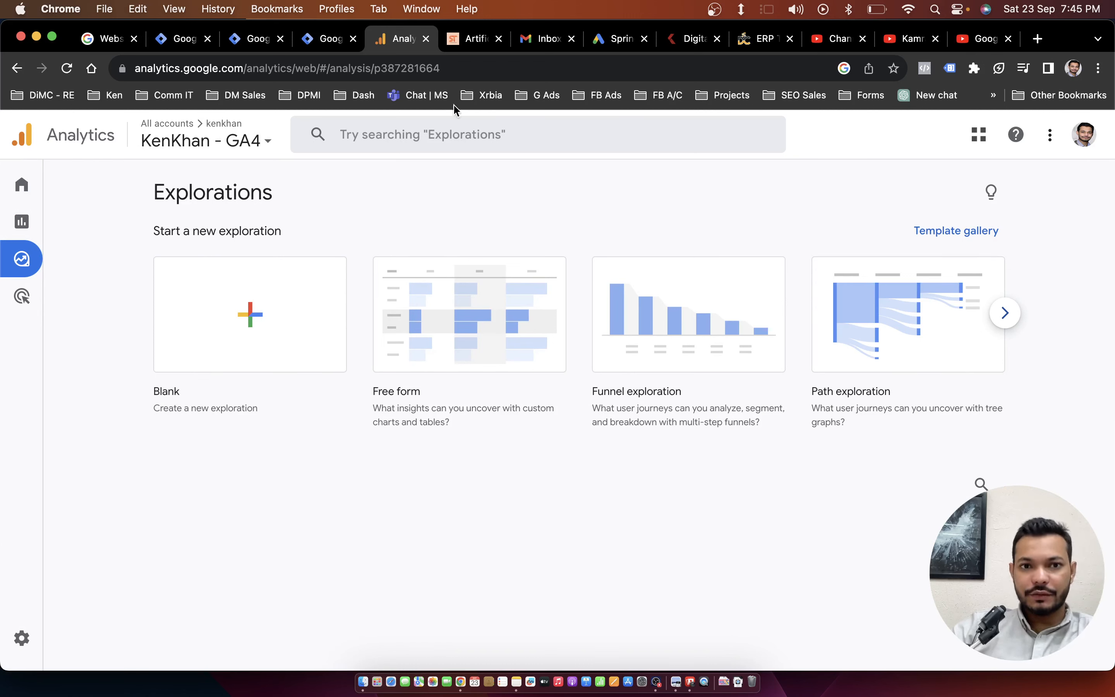
{"action": "left_click", "coordinate": [466, 43]}
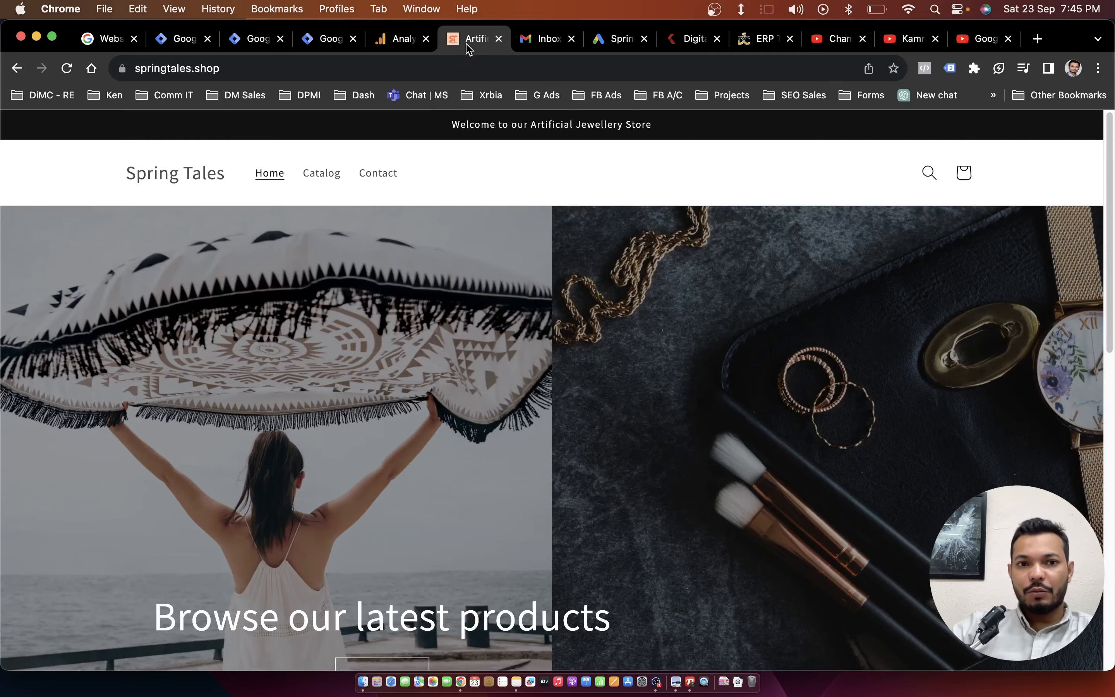
{"action": "left_click", "coordinate": [208, 67]}
{"action": "left_click", "coordinate": [208, 67]}
{"action": "double_click", "coordinate": [208, 67]}
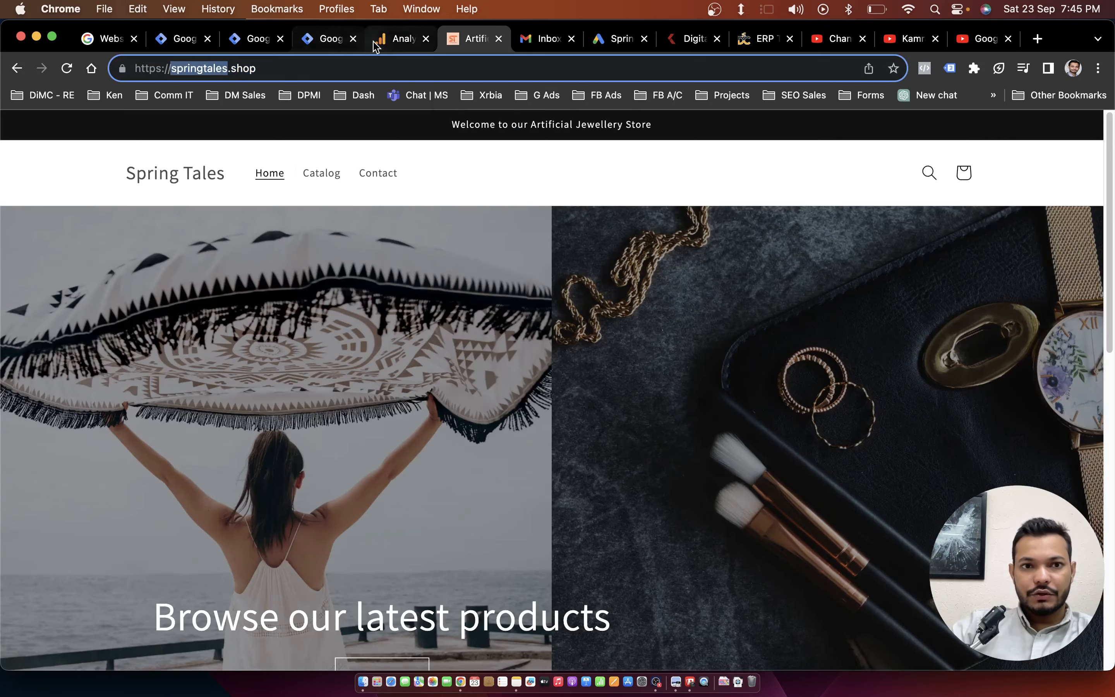
Switch back to Google Analytics and open the Admin settings for the current account and property.
{"action": "left_click", "coordinate": [399, 39]}
{"action": "mouse_move", "coordinate": [3, 611]}
{"action": "left_click", "coordinate": [28, 637]}
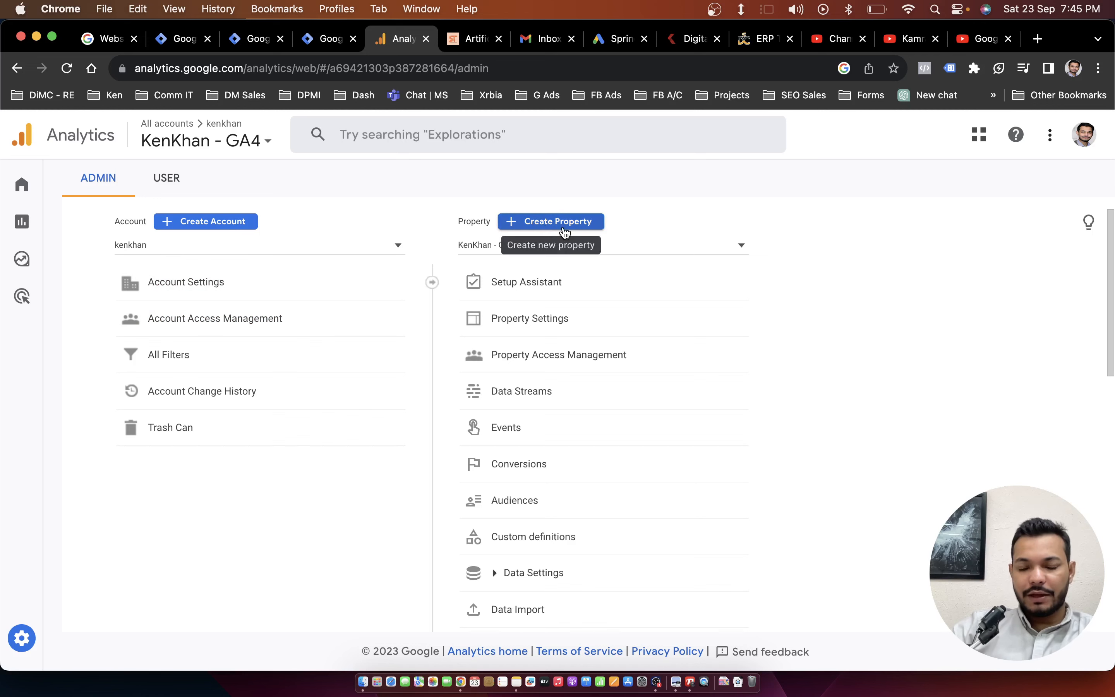
Start creating a new property in the current account and name it Spring tales.
{"action": "left_click", "coordinate": [563, 231]}
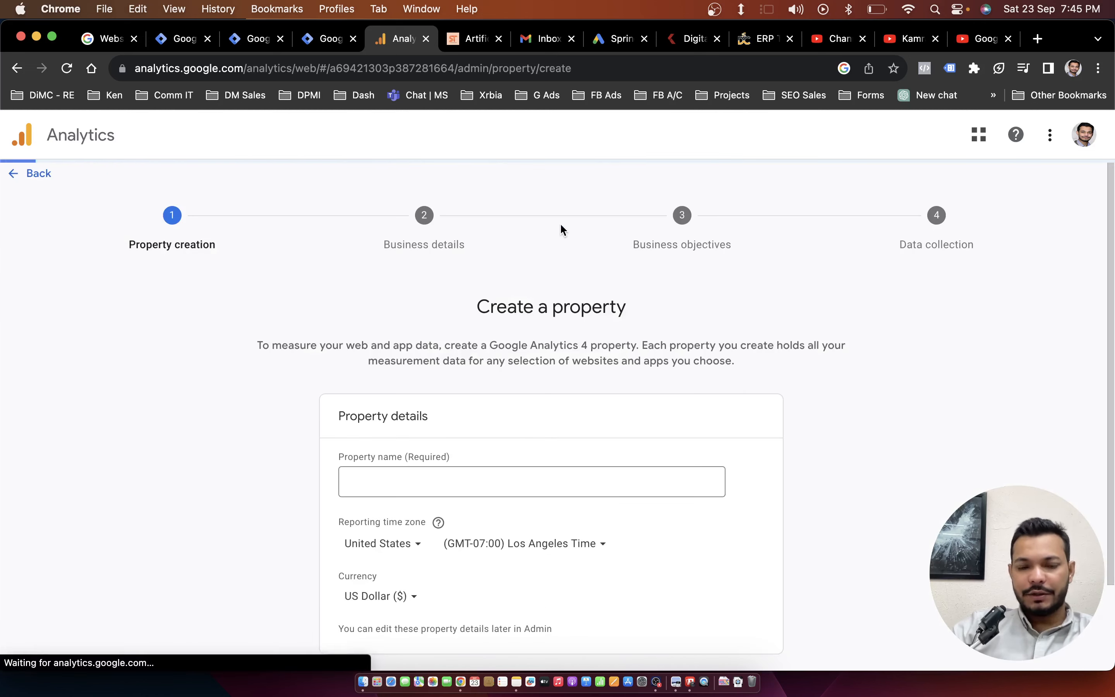
{"action": "scroll", "coordinate": [470, 355], "scroll_direction": "down", "scroll_amount": 3}
{"action": "left_click", "coordinate": [432, 363]}
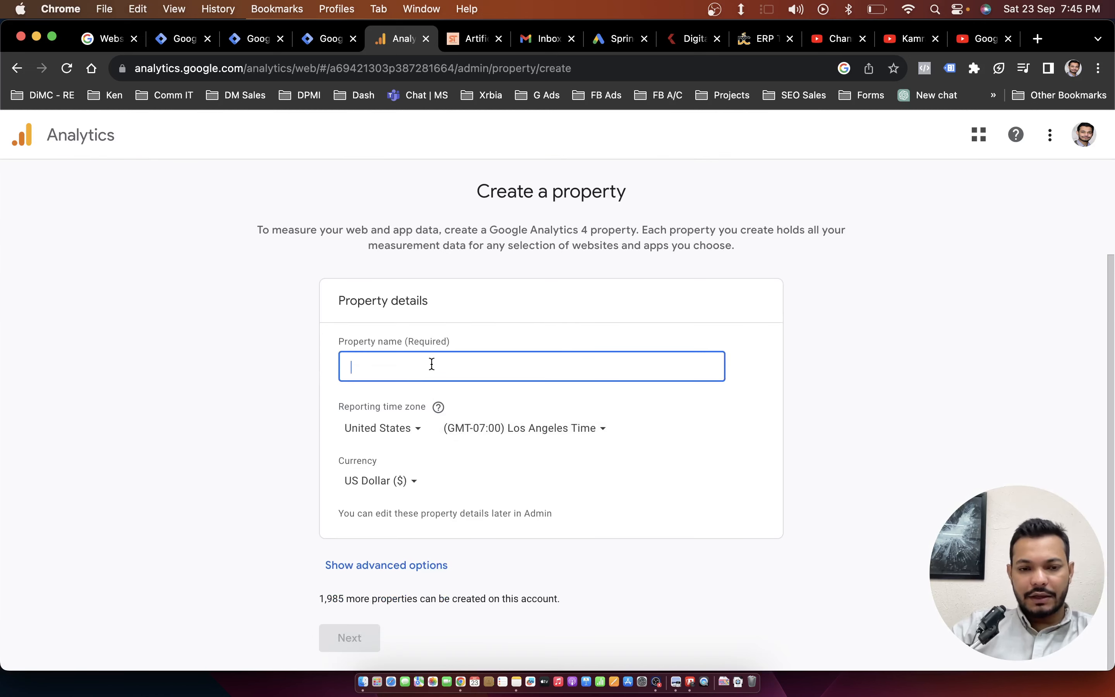
{"action": "type", "text": "S"}
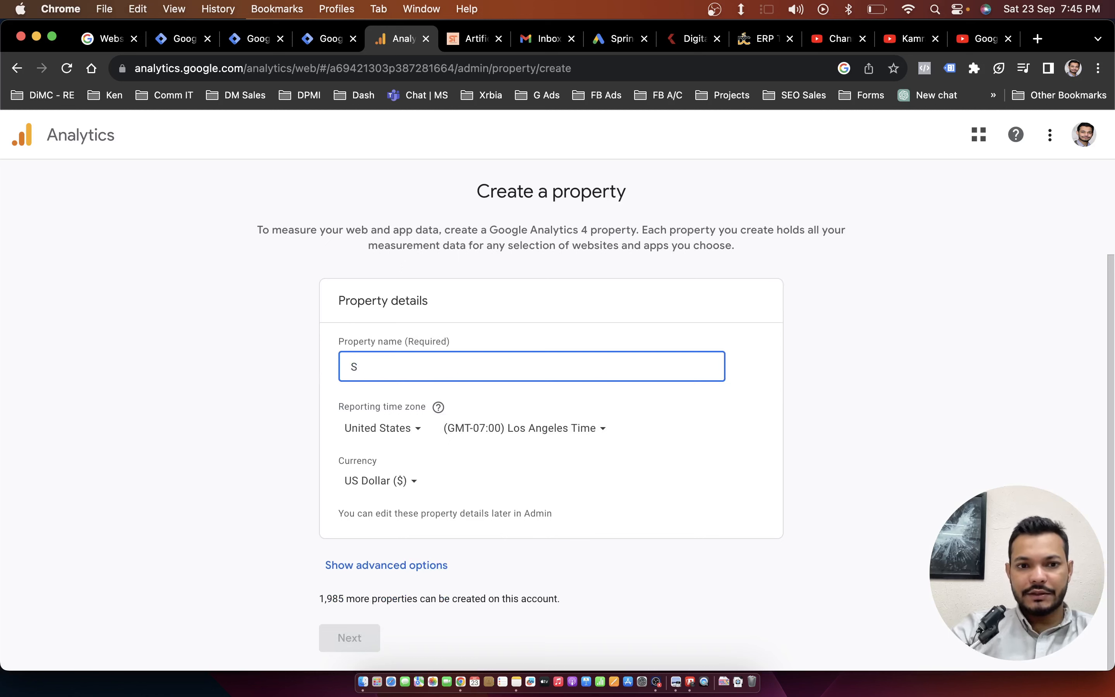
{"action": "type", "text": "pring tal"}
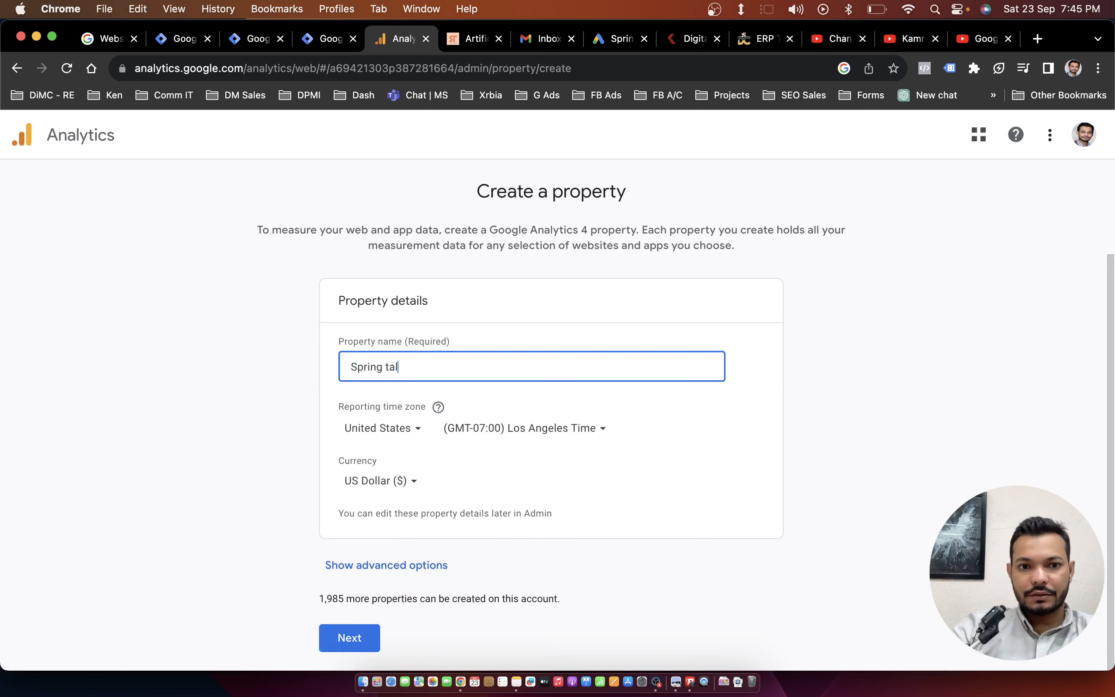
{"action": "type", "text": "es"}
Set the new property's reporting time zone to India and its currency to Indian Rupee (₹).
{"action": "key", "text": "Tab"}
{"action": "key", "text": "Tab"}
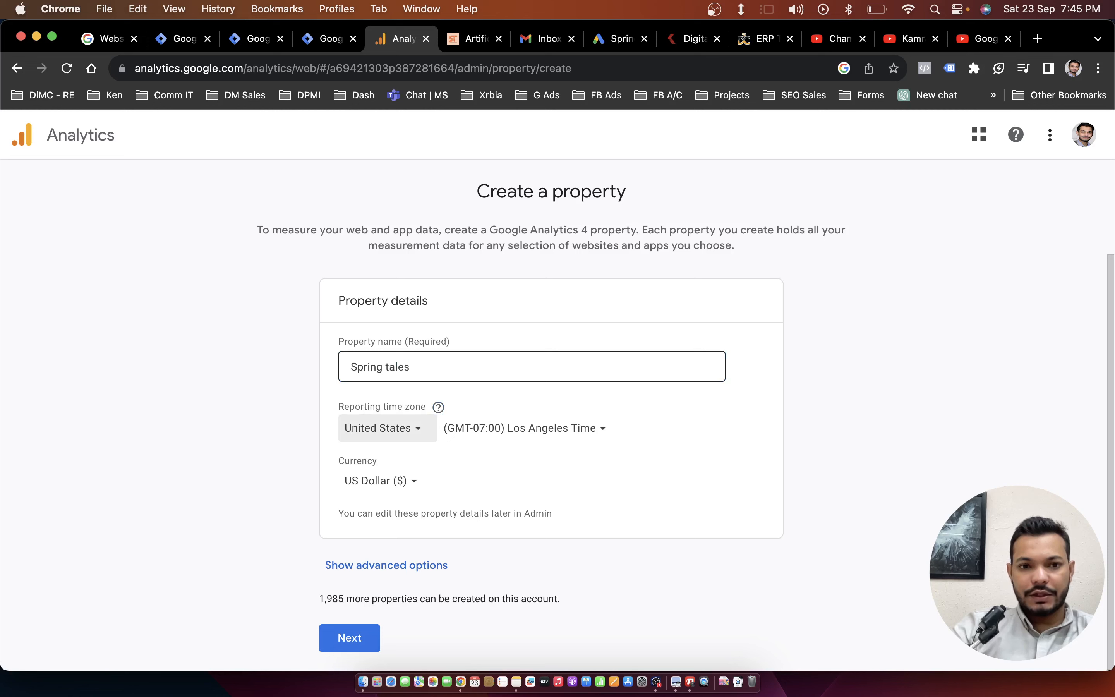
{"action": "left_click", "coordinate": [432, 436]}
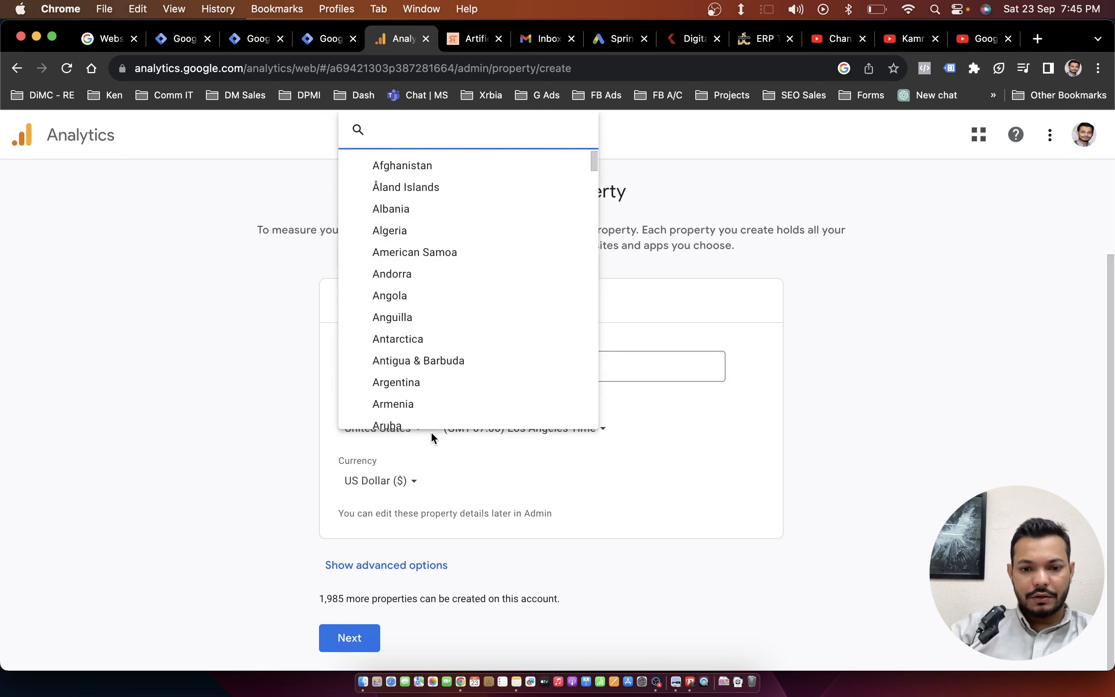
{"action": "type", "text": "india"}
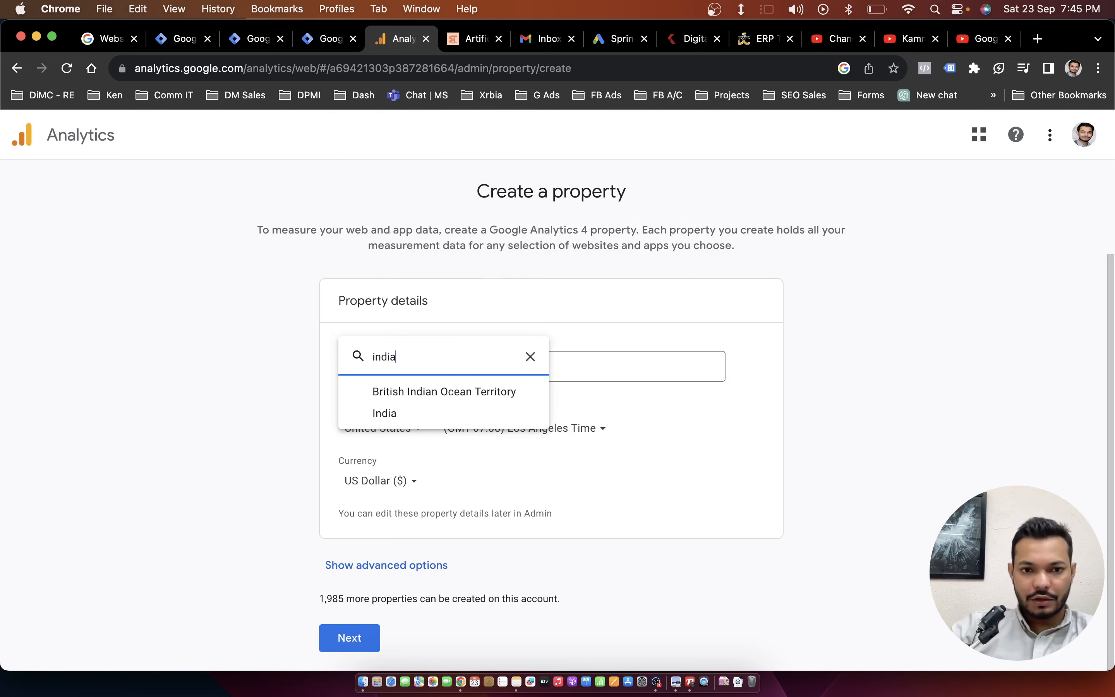
{"action": "left_click", "coordinate": [420, 414]}
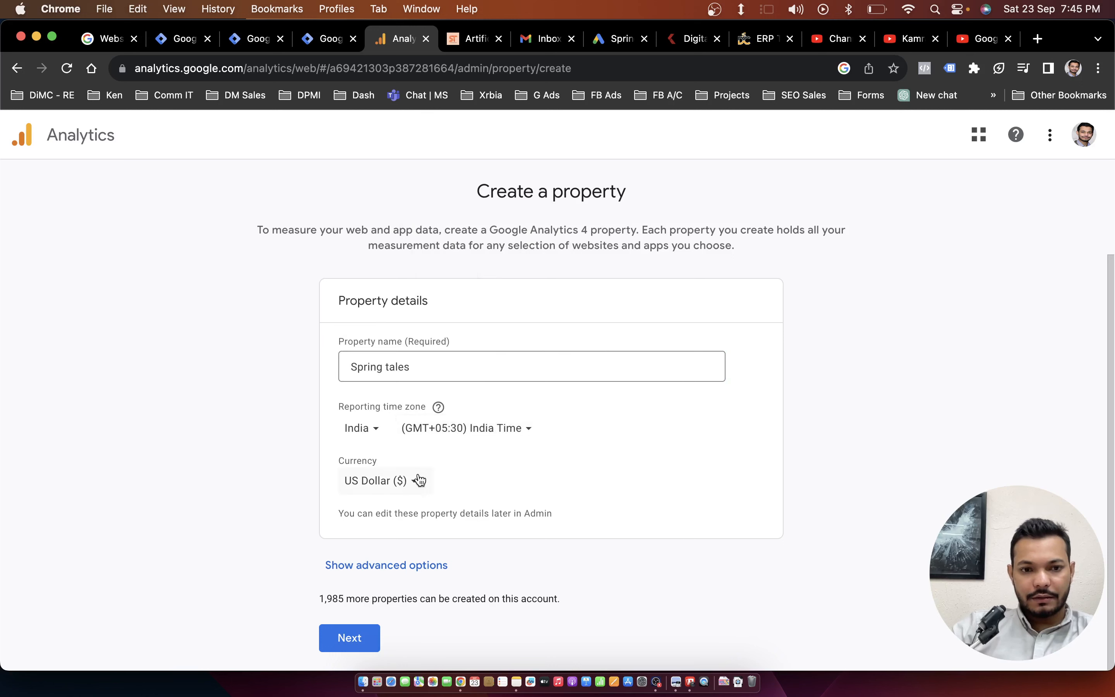
{"action": "left_click", "coordinate": [400, 483]}
{"action": "type", "text": "r"}
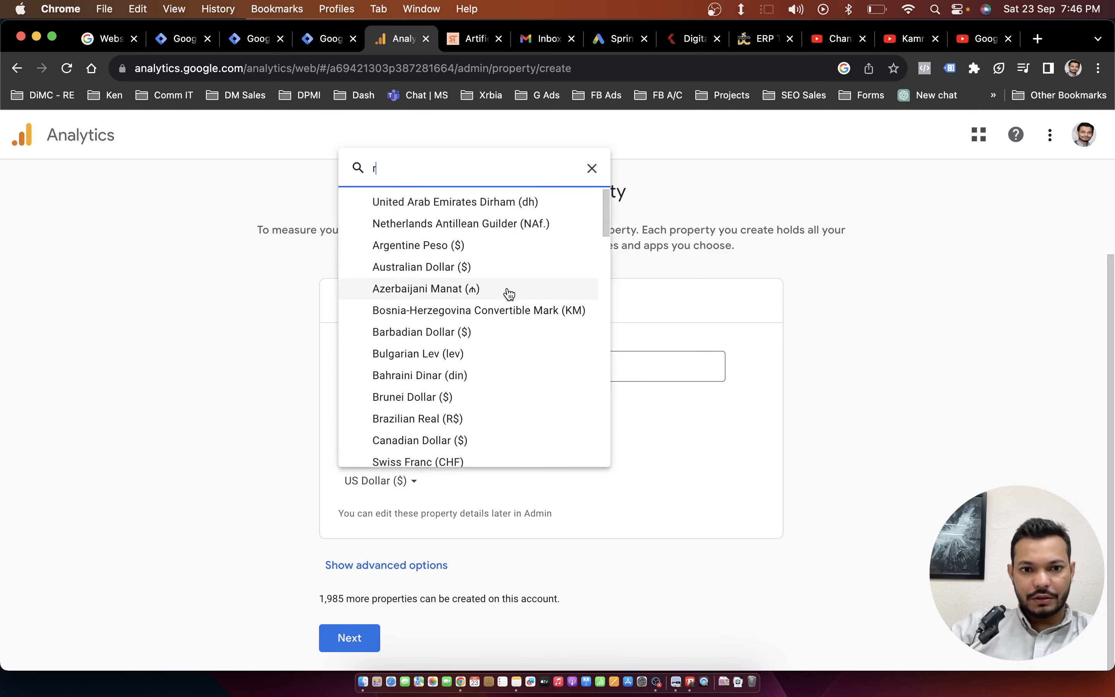
{"action": "scroll", "coordinate": [502, 323], "scroll_direction": "down", "scroll_amount": 3}
{"action": "scroll", "coordinate": [481, 351], "scroll_direction": "down", "scroll_amount": 6}
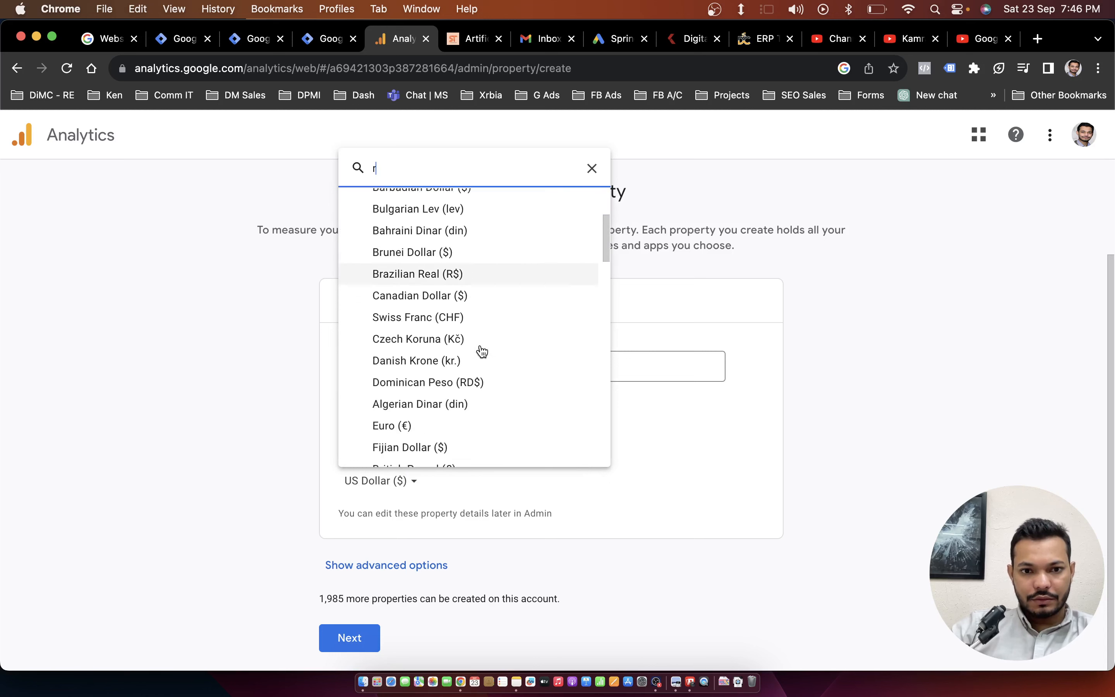
{"action": "scroll", "coordinate": [482, 351], "scroll_direction": "down", "scroll_amount": 2}
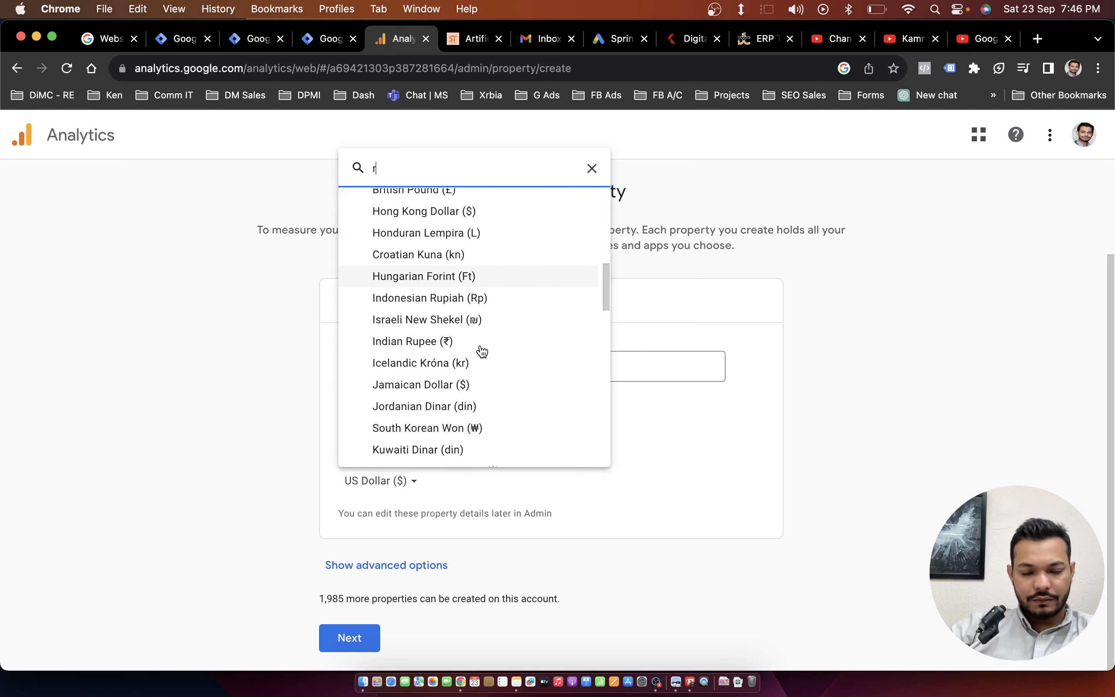
{"action": "left_click", "coordinate": [456, 328]}
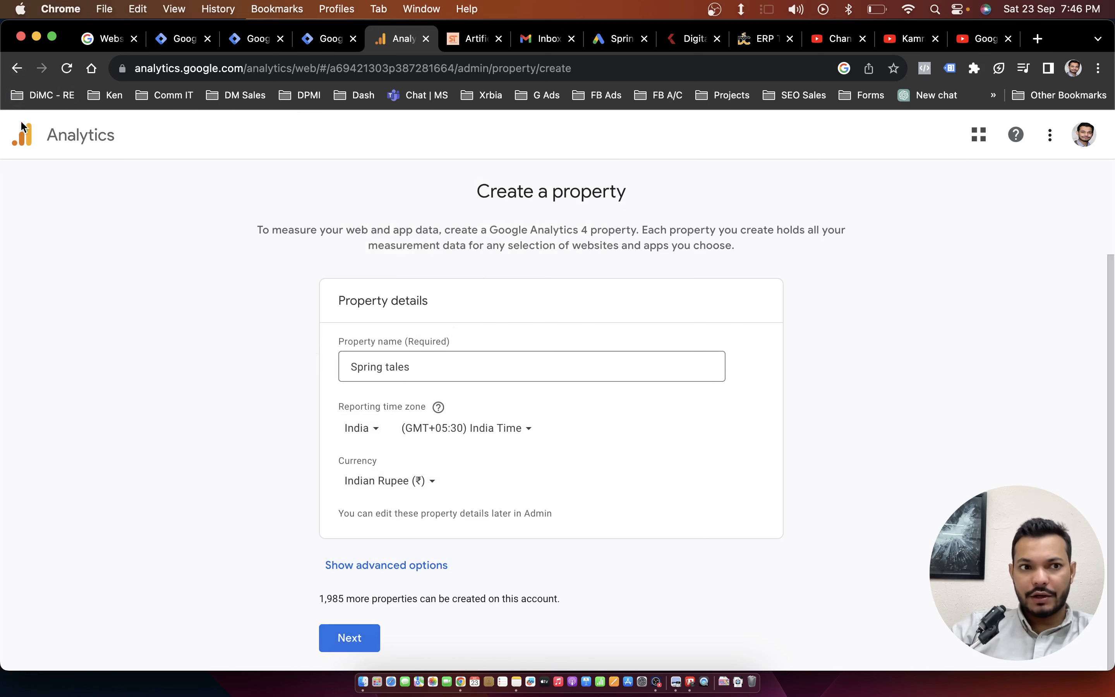
Leave the property creation form and select the existing Spring Tales property in the Admin settings.
{"action": "left_click", "coordinate": [17, 68]}
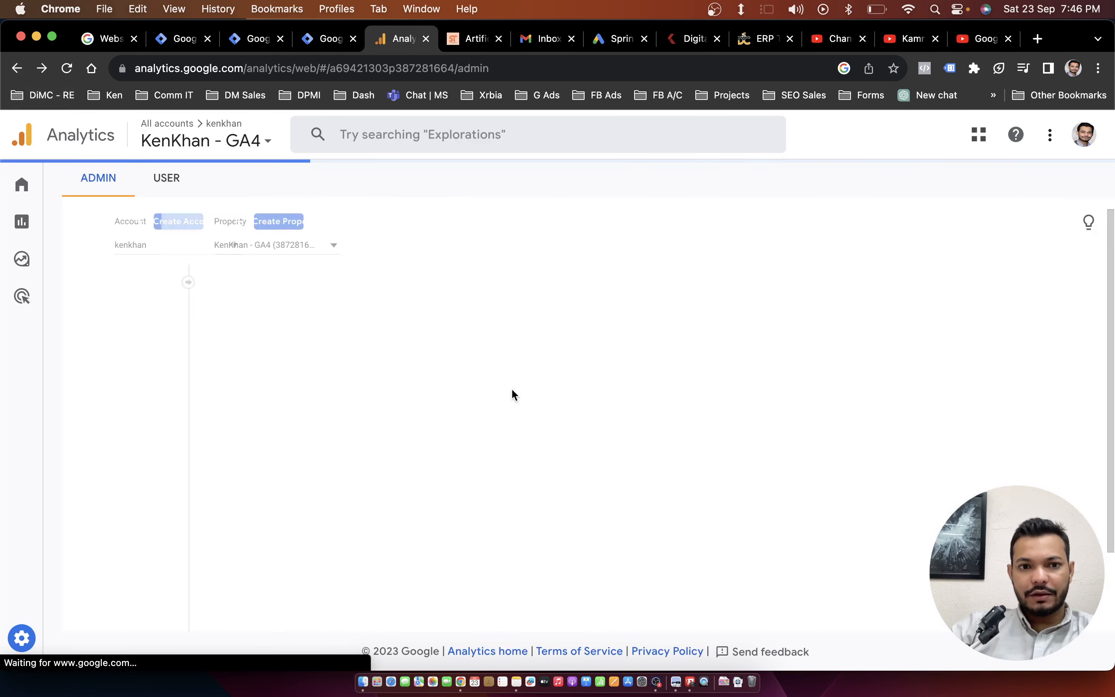
{"action": "left_click", "coordinate": [616, 258]}
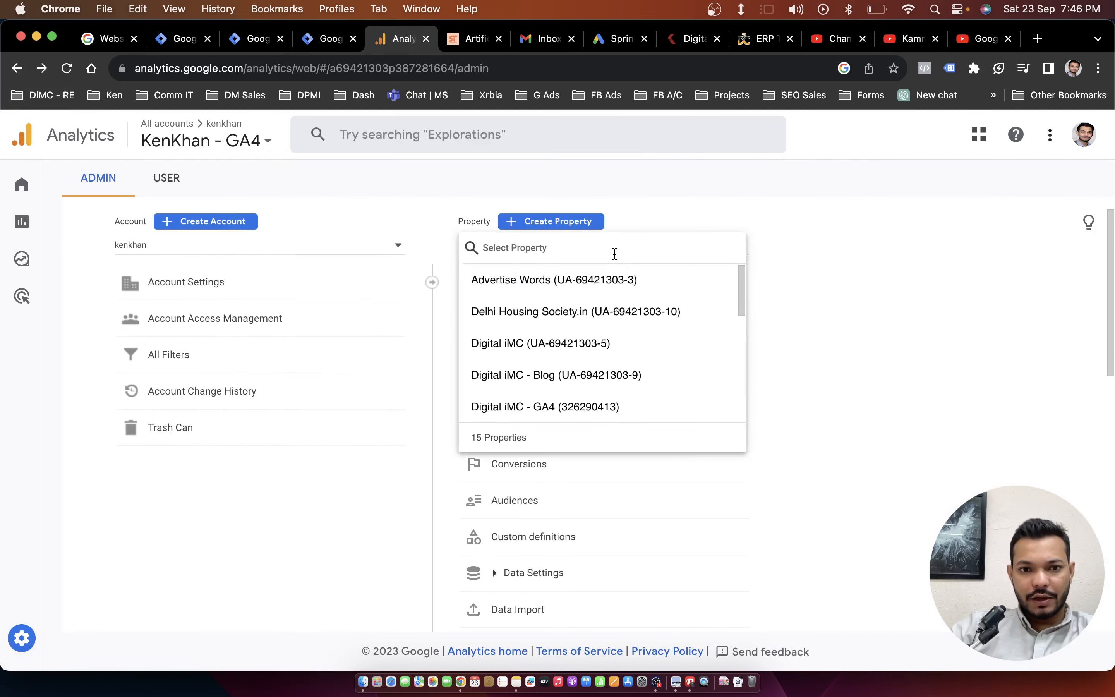
{"action": "scroll", "coordinate": [562, 358], "scroll_direction": "down", "scroll_amount": 5}
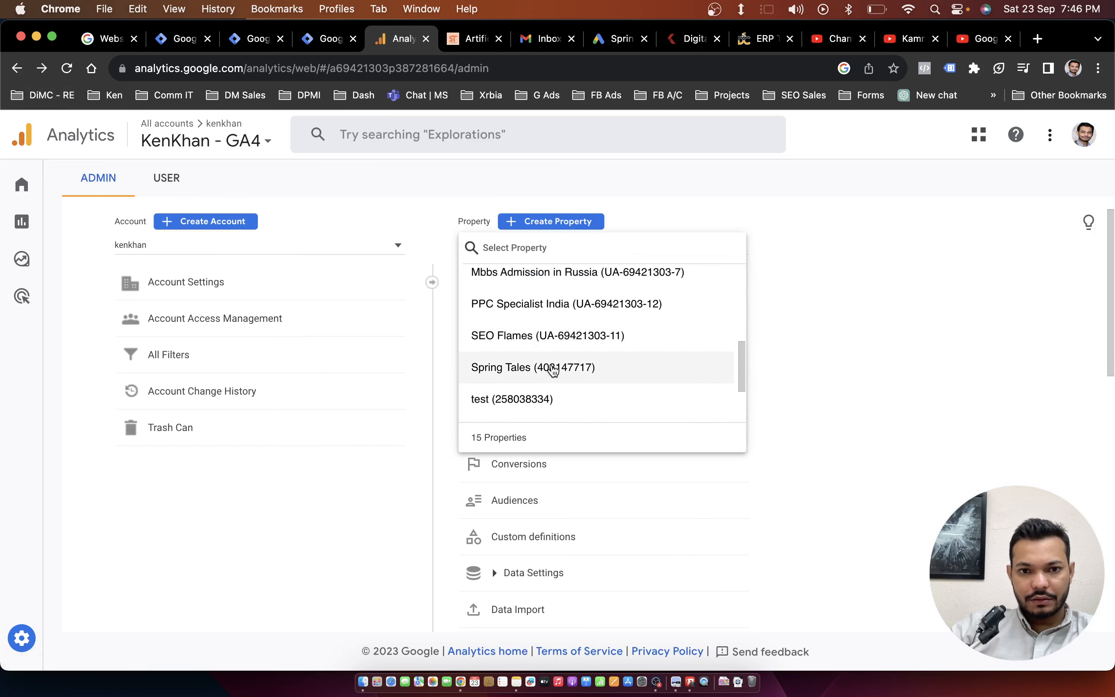
{"action": "left_click", "coordinate": [553, 370]}
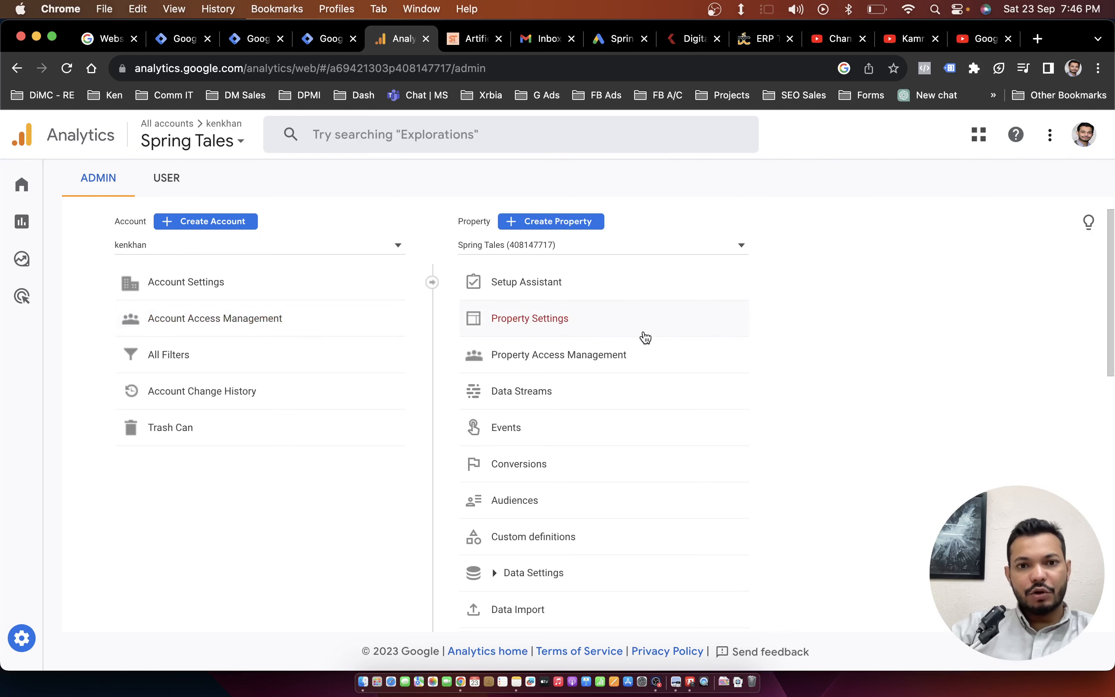
Open the Spring Tales web data stream and view the Google tag code in its manual installation instructions, highlighting the whole snippet.
{"action": "left_click", "coordinate": [619, 393]}
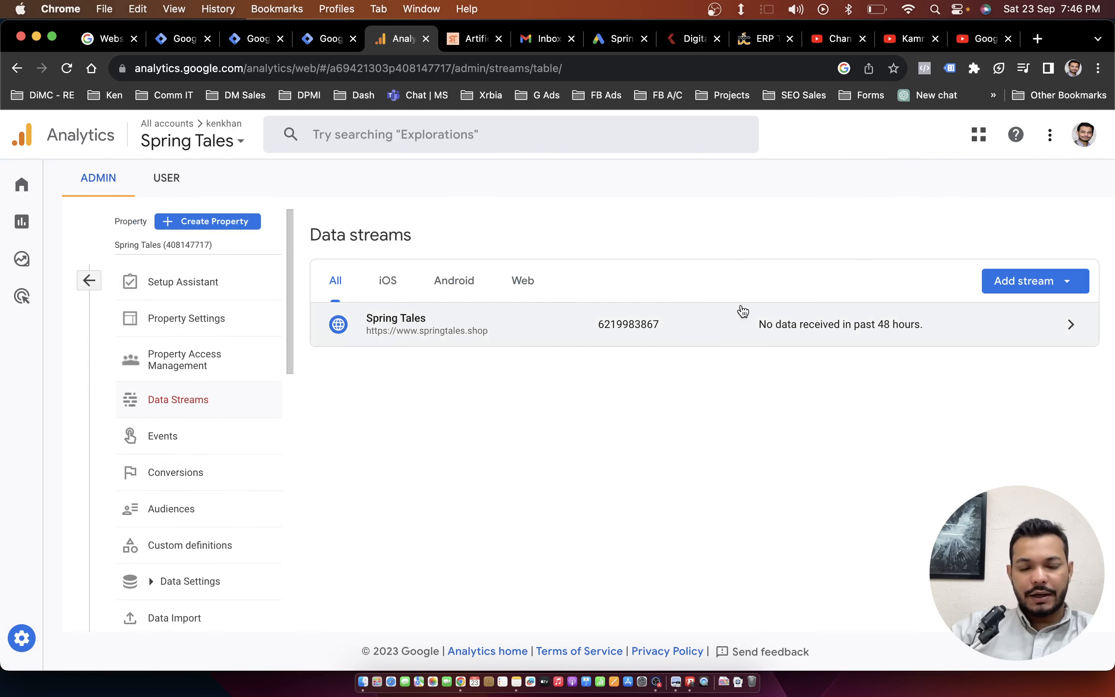
{"action": "left_click", "coordinate": [661, 323]}
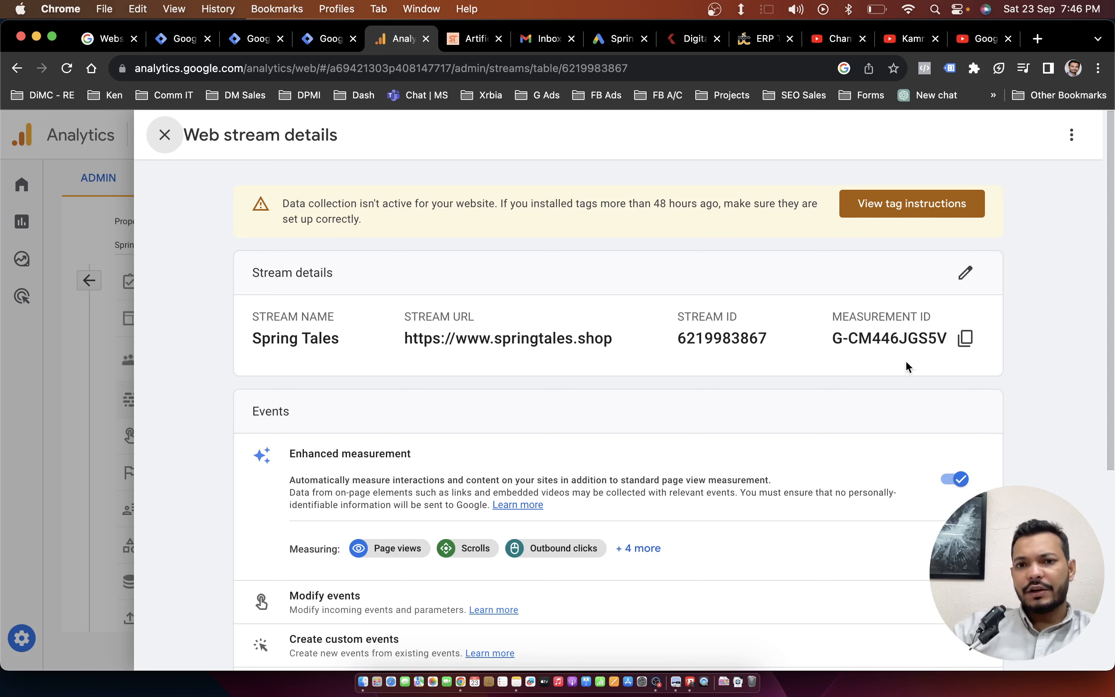
{"action": "left_click", "coordinate": [926, 207]}
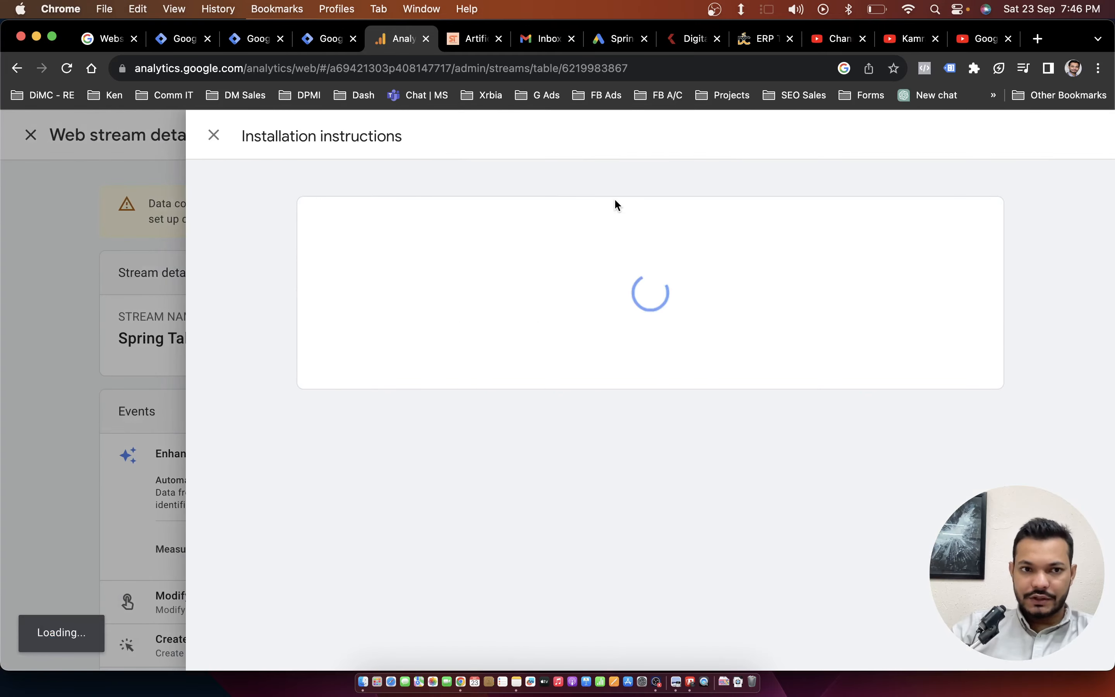
{"action": "left_click", "coordinate": [836, 212]}
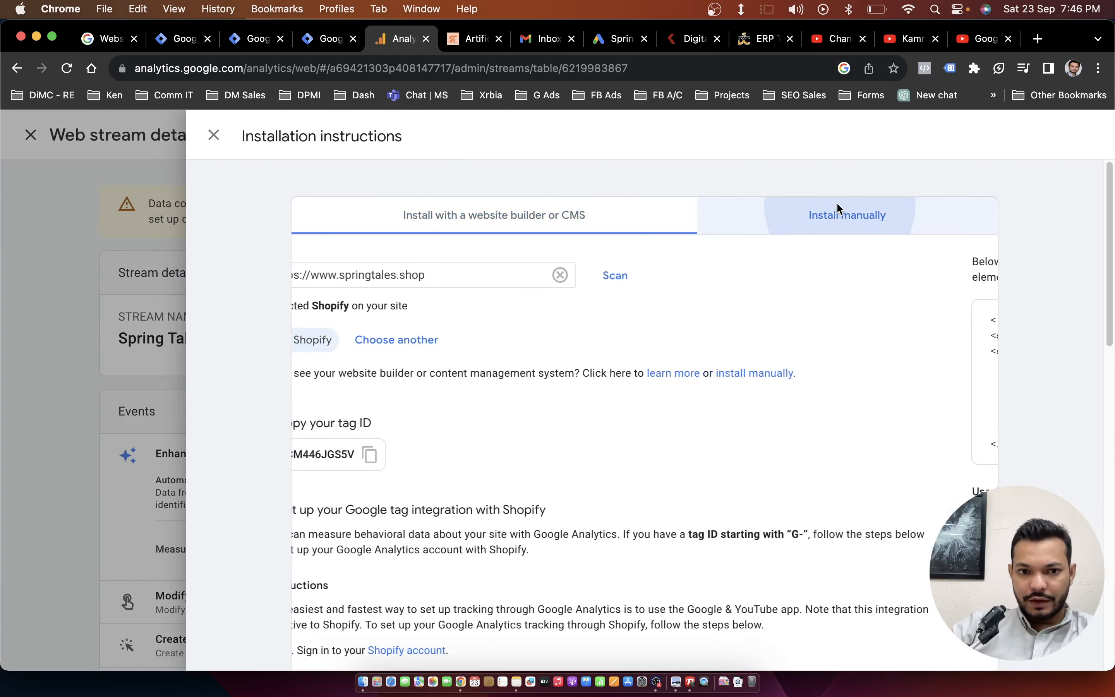
{"action": "left_click_drag", "start_coordinate": [428, 448], "coordinate": [298, 312]}
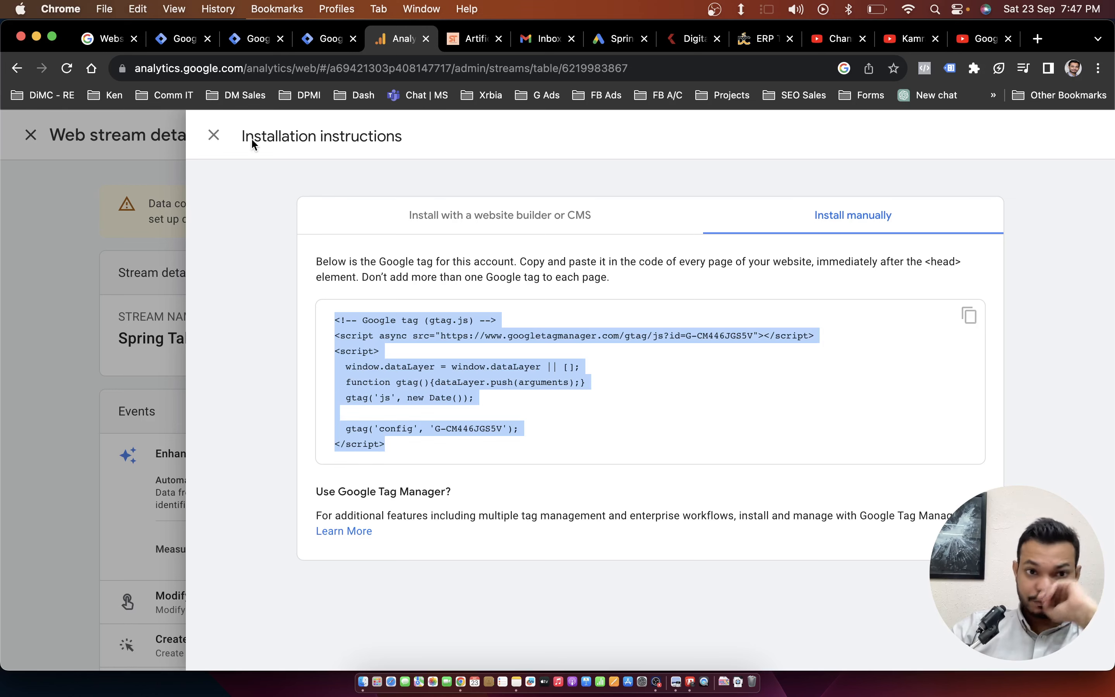
{"action": "left_click", "coordinate": [214, 139]}
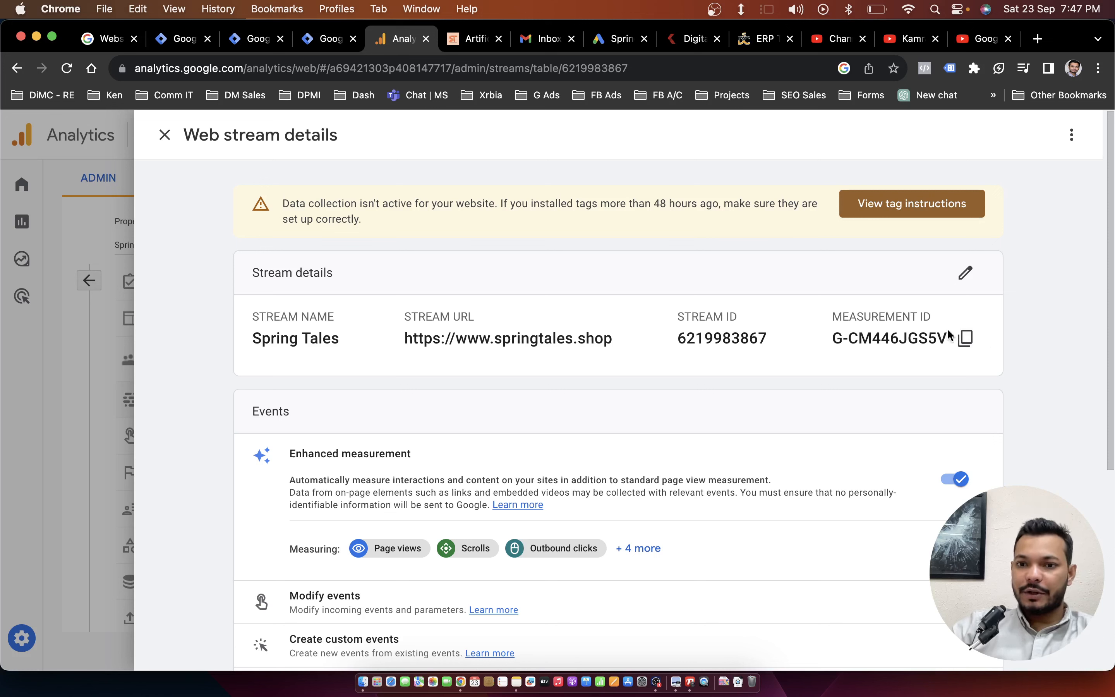
{"action": "left_click", "coordinate": [963, 338]}
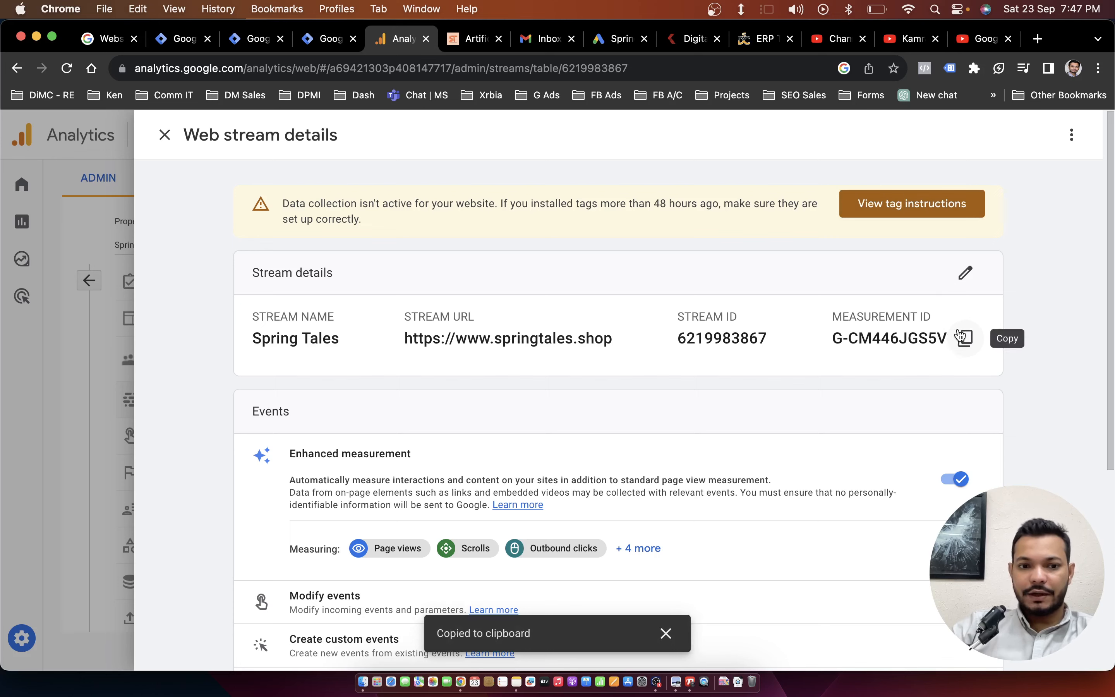
{"action": "left_click", "coordinate": [314, 38]}
{"action": "left_click", "coordinate": [219, 137]}
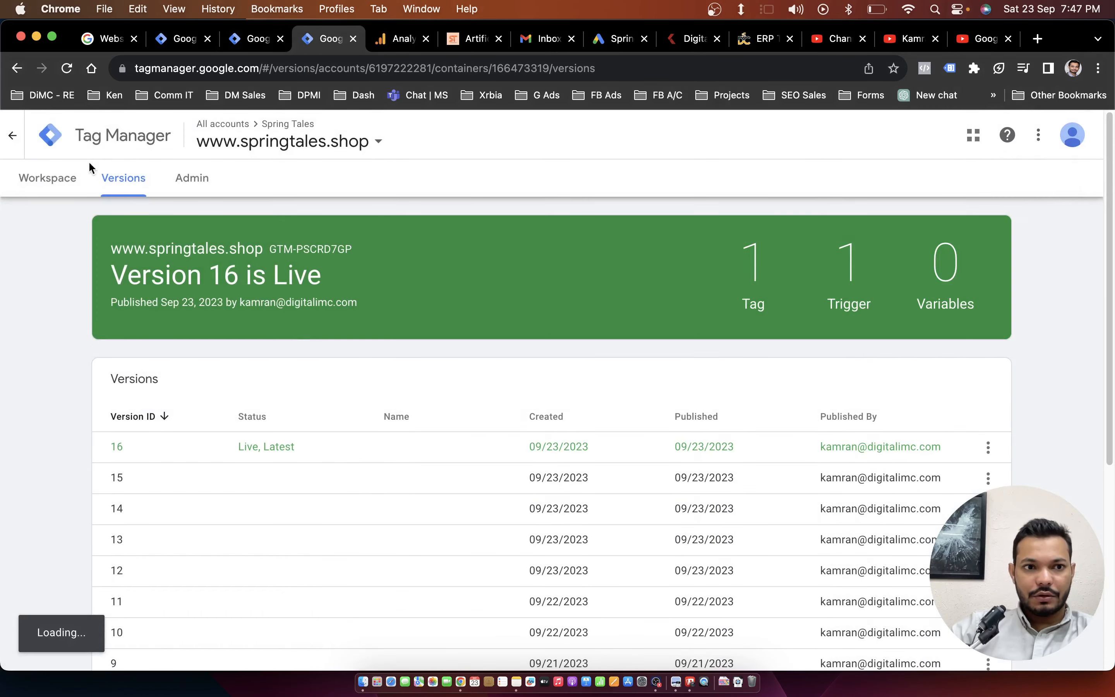
{"action": "left_click", "coordinate": [284, 40]}
{"action": "left_click", "coordinate": [300, 40]}
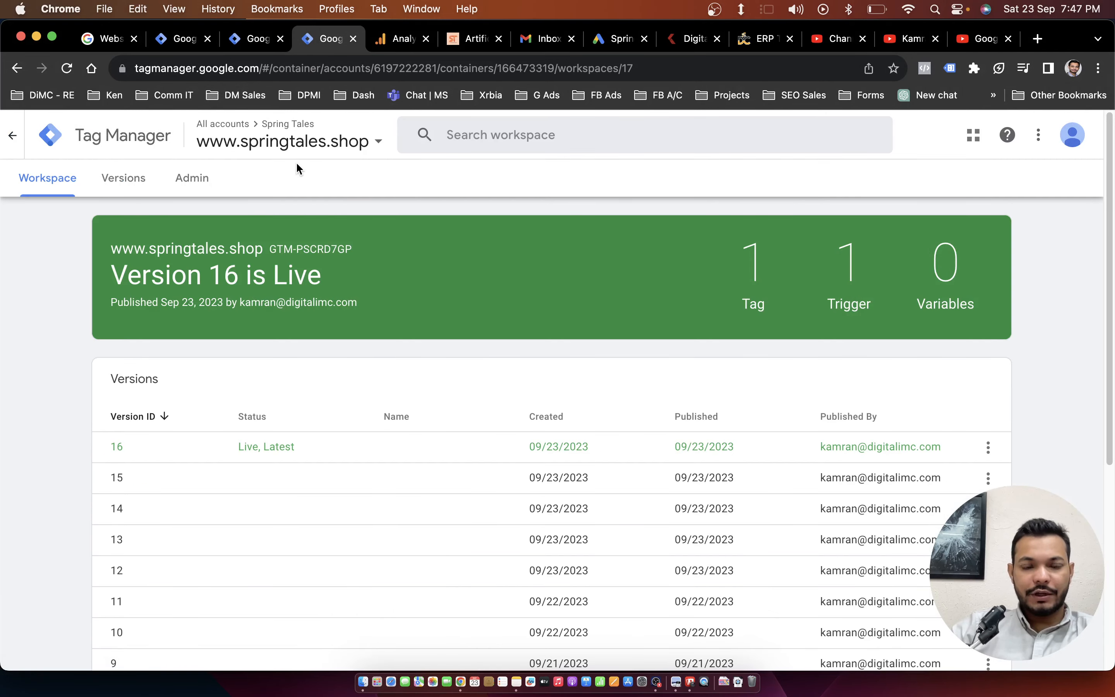
{"action": "scroll", "coordinate": [368, 366], "scroll_direction": "down", "scroll_amount": 5}
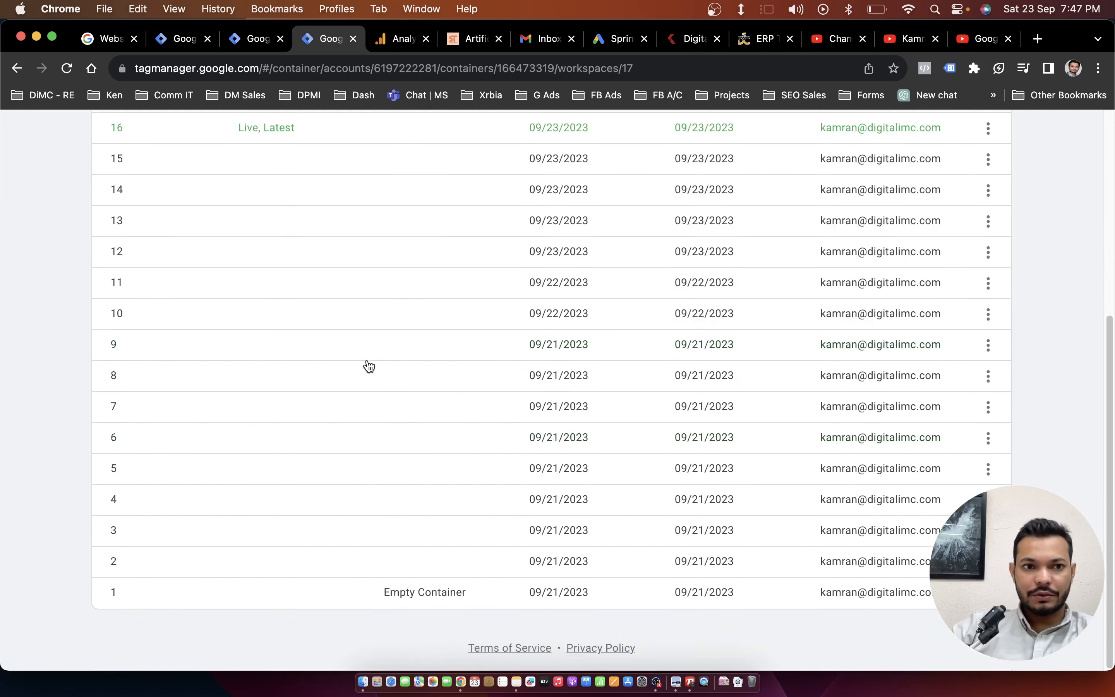
{"action": "scroll", "coordinate": [418, 440], "scroll_direction": "up", "scroll_amount": 5}
{"action": "scroll", "coordinate": [422, 433], "scroll_direction": "down", "scroll_amount": 5}
{"action": "scroll", "coordinate": [548, 574], "scroll_direction": "up", "scroll_amount": 5}
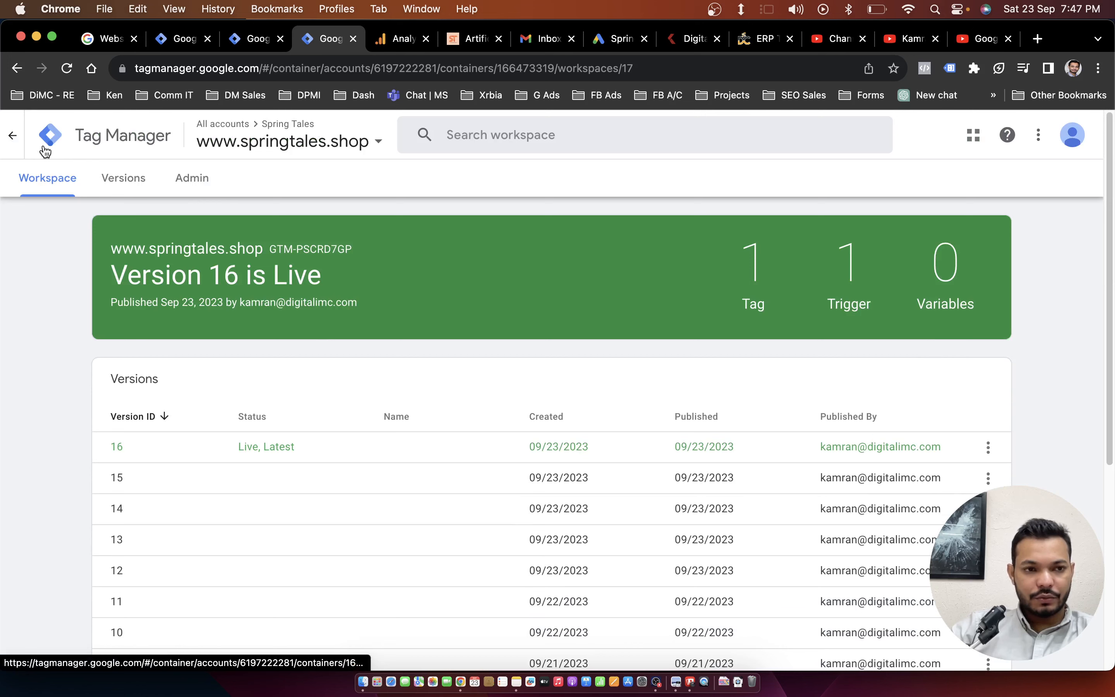
{"action": "left_click", "coordinate": [18, 144]}
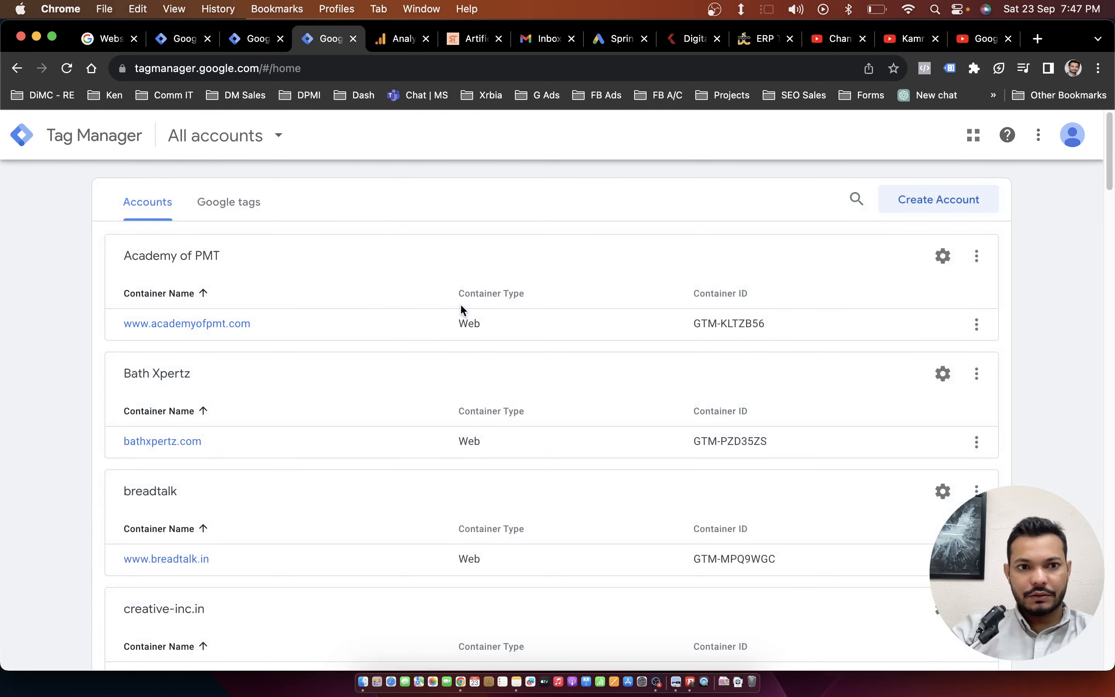
{"action": "key", "text": "super+f"}
{"action": "type", "text": "spring"}
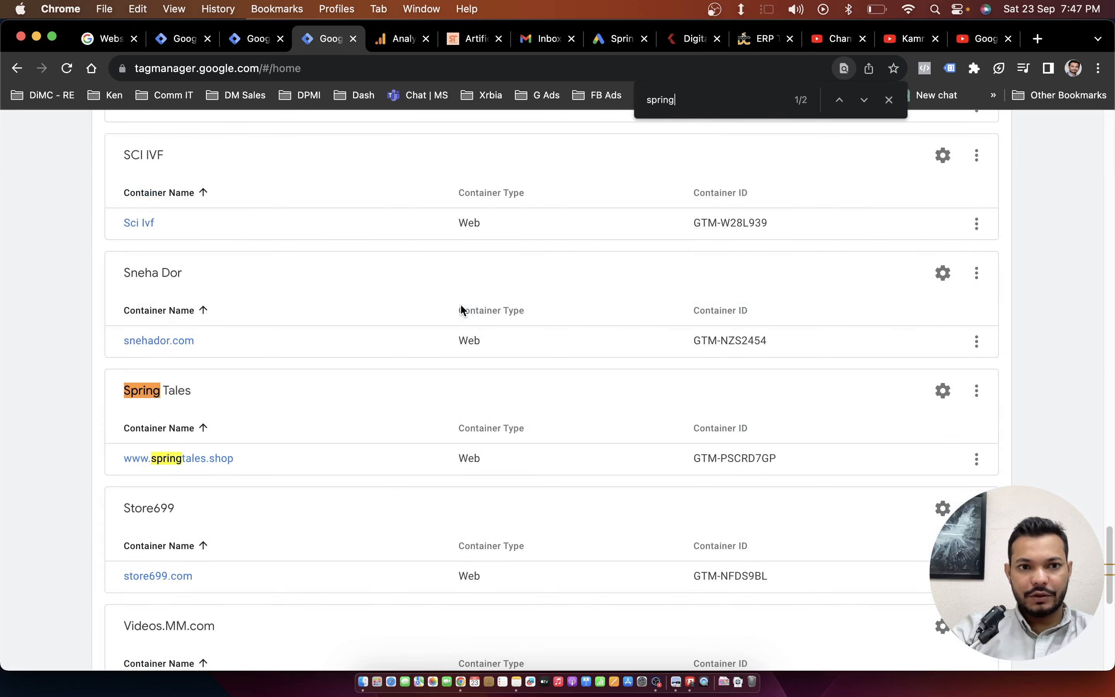
{"action": "left_click", "coordinate": [155, 458]}
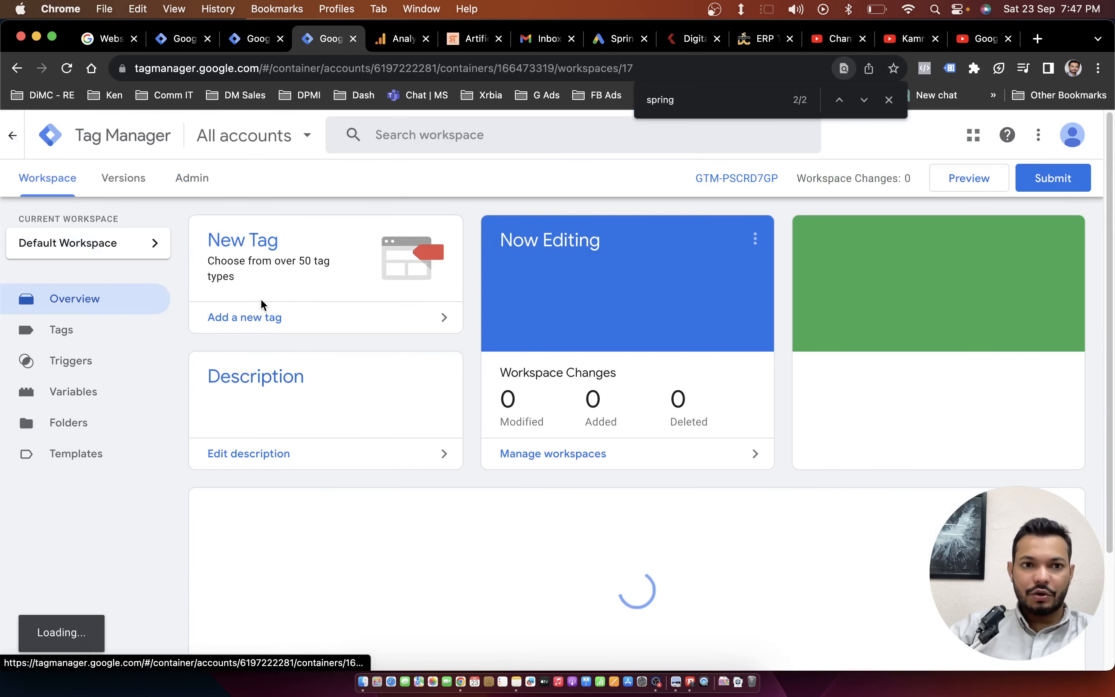
Switch to Google Analytics to recheck the Spring Tales web stream details, and return to the Tag Manager container.
{"action": "left_click", "coordinate": [378, 46]}
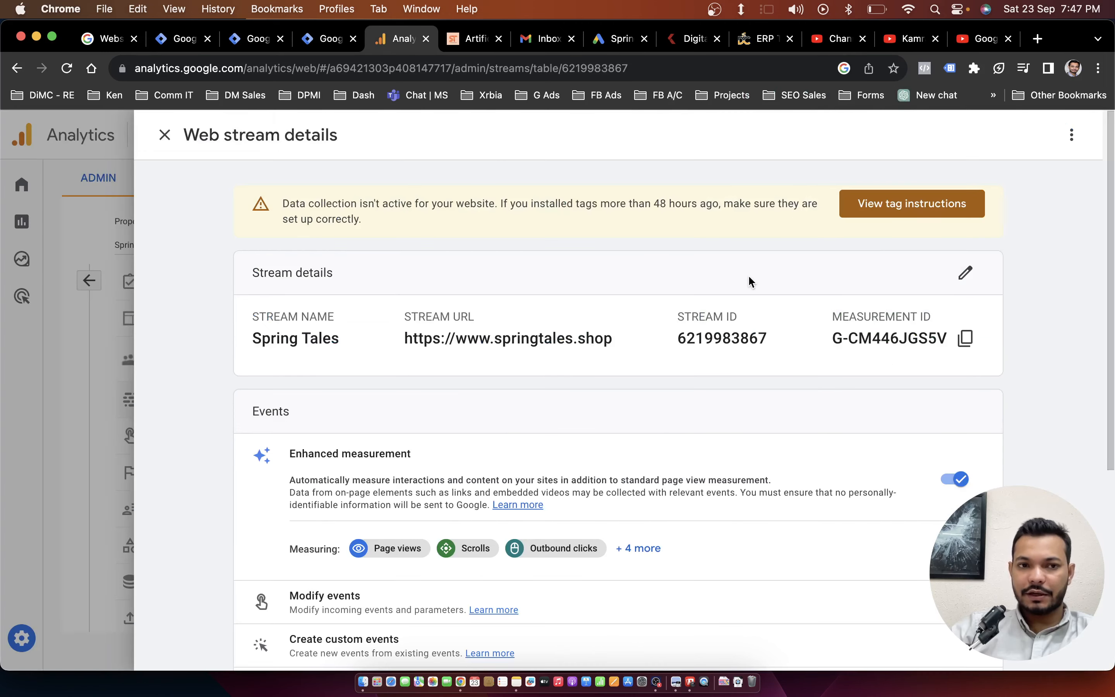
{"action": "left_click", "coordinate": [329, 38]}
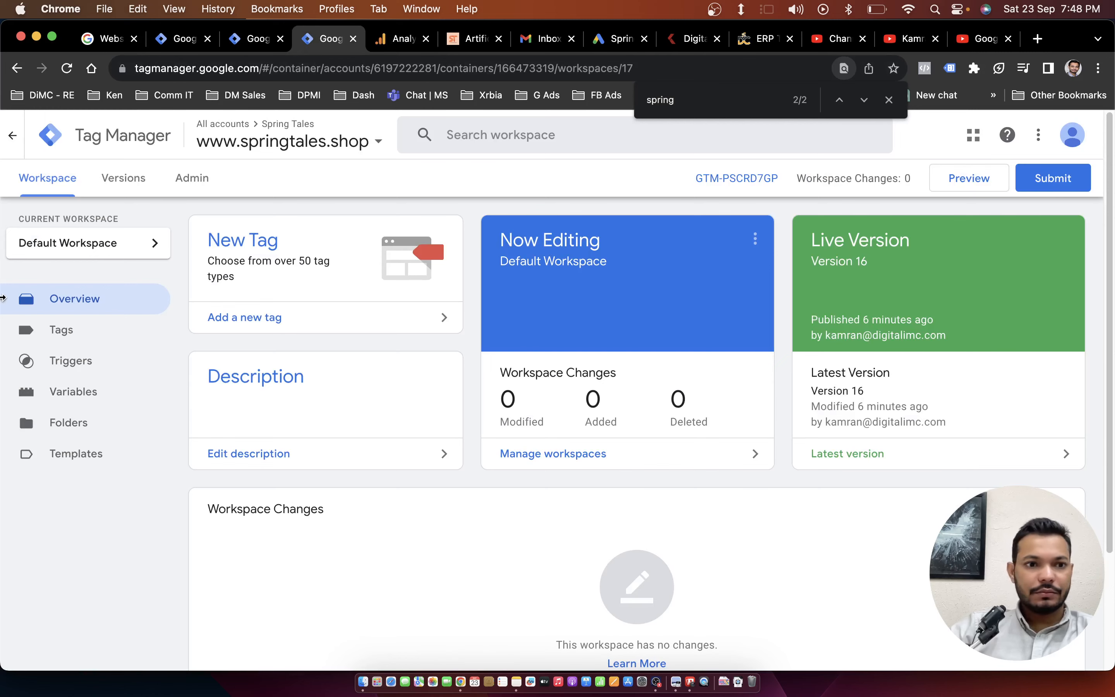
{"action": "left_click", "coordinate": [392, 40]}
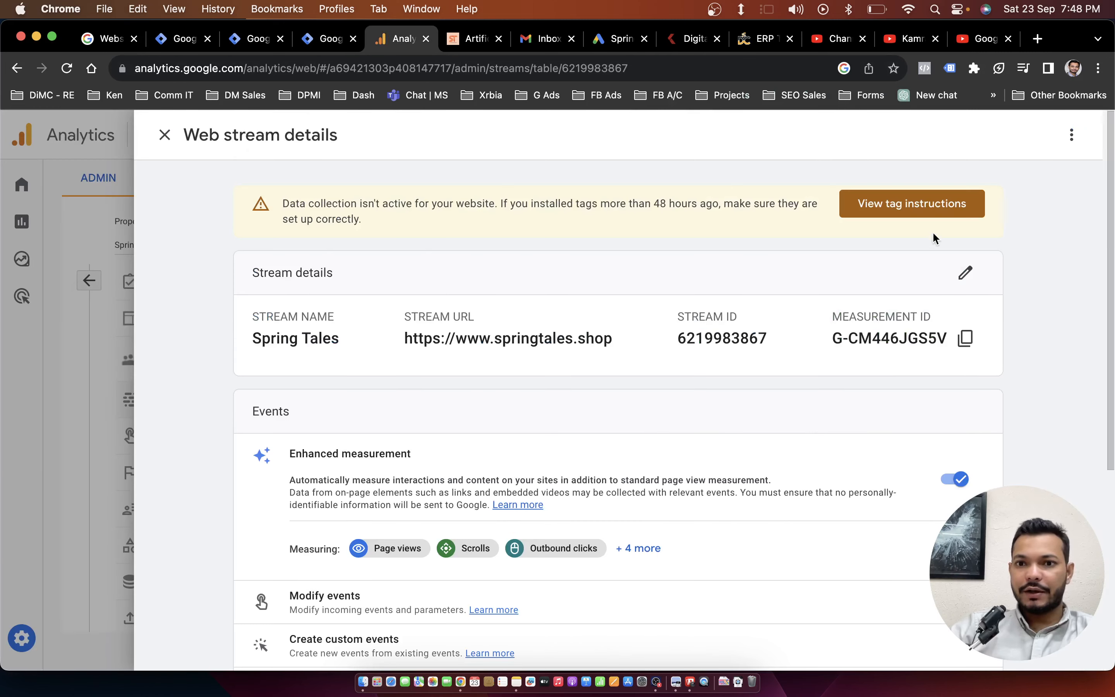
{"action": "left_click", "coordinate": [329, 38]}
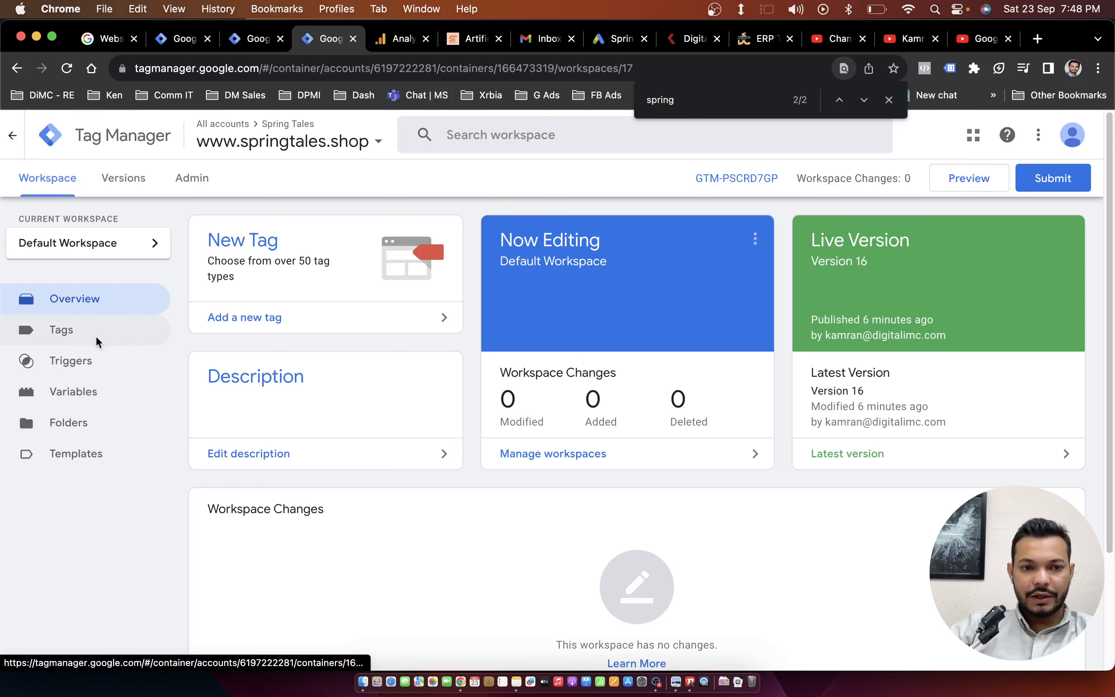
Open the existing Google Tag from the container's tags, rename it as Google Ads Tag and save it.
{"action": "left_click", "coordinate": [75, 333]}
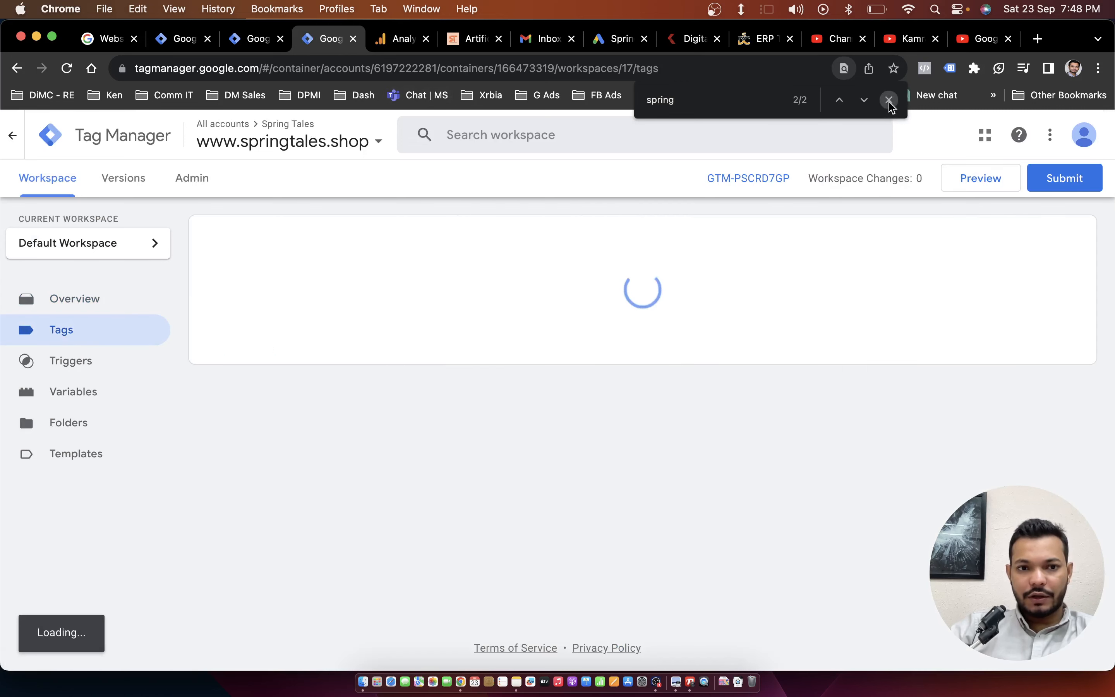
{"action": "left_click", "coordinate": [889, 99]}
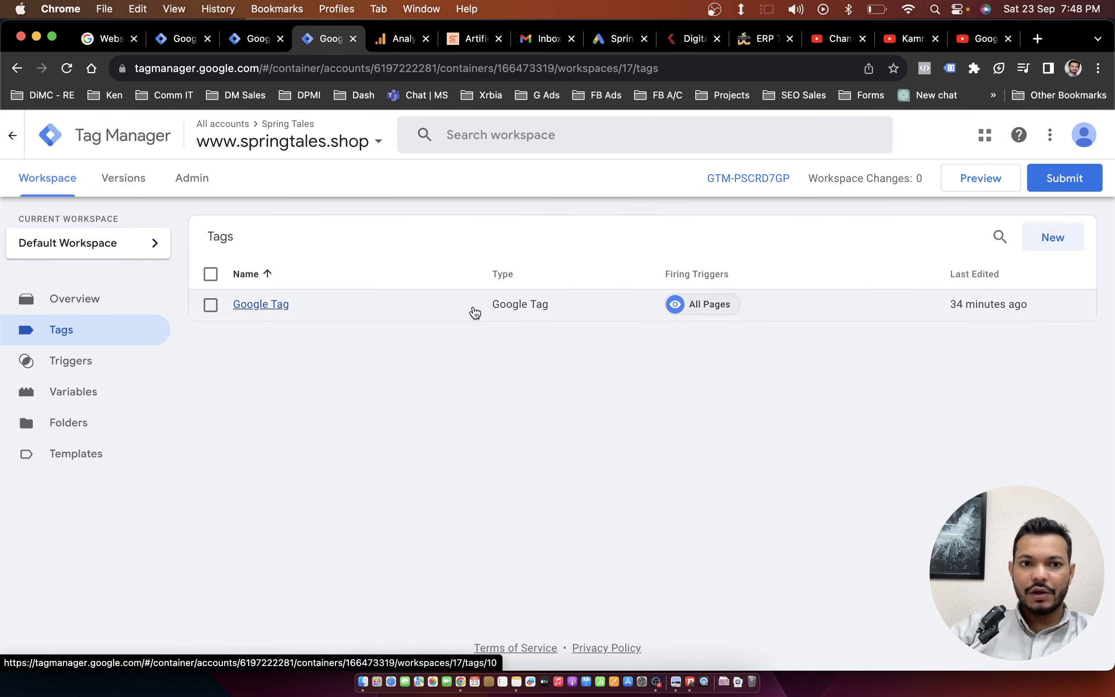
{"action": "left_click", "coordinate": [367, 313]}
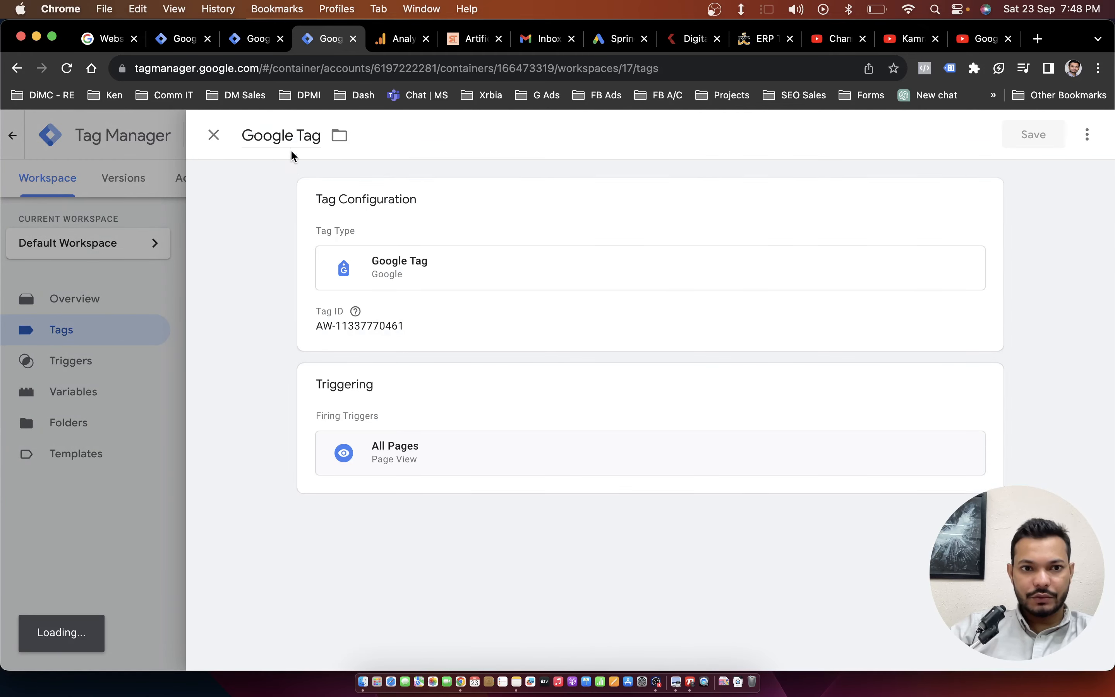
{"action": "left_click", "coordinate": [293, 136]}
{"action": "type", "text": "Ads"}
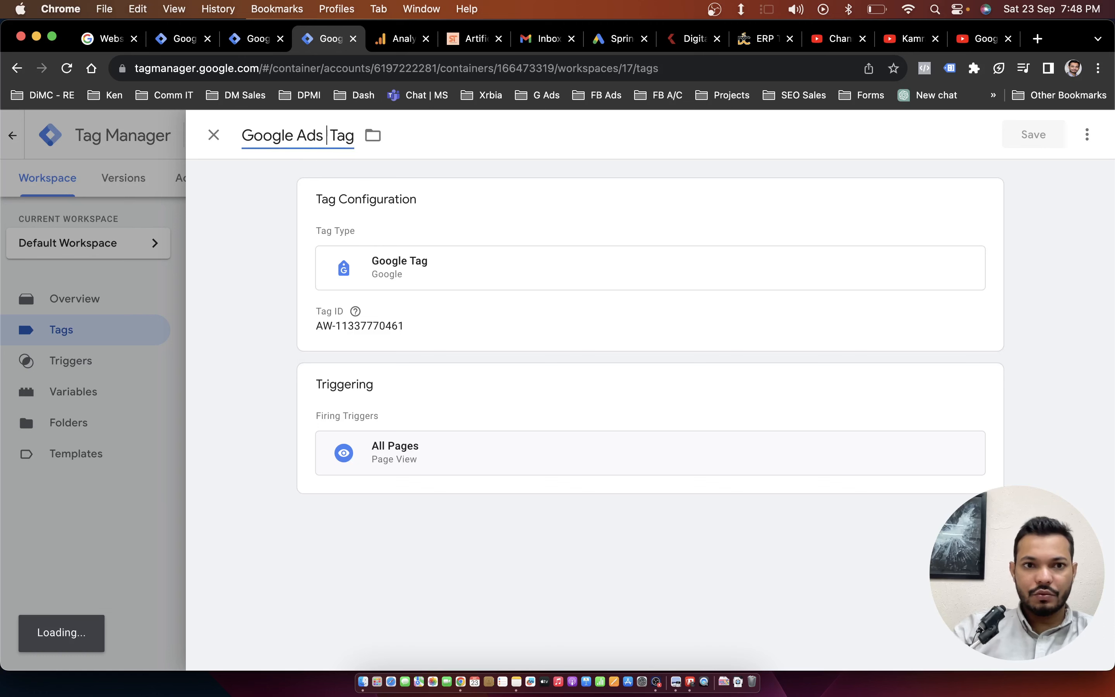
{"action": "left_click", "coordinate": [1042, 134]}
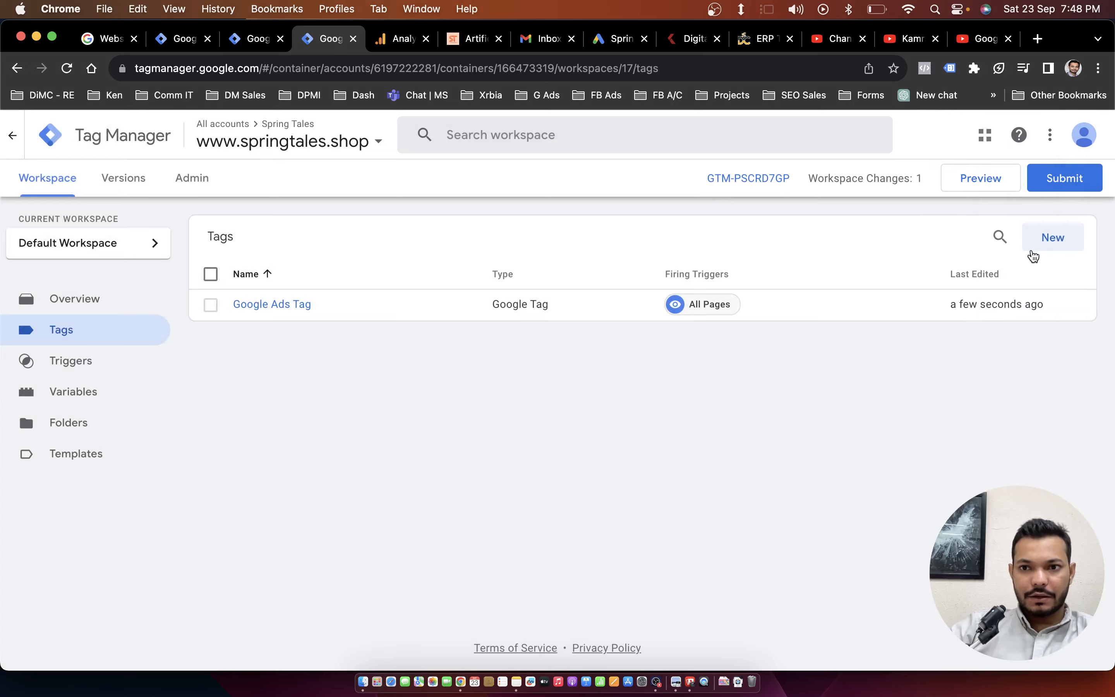
Start a new tag and choose Google Tag from the Google Analytics tag types.
{"action": "left_click", "coordinate": [1052, 239]}
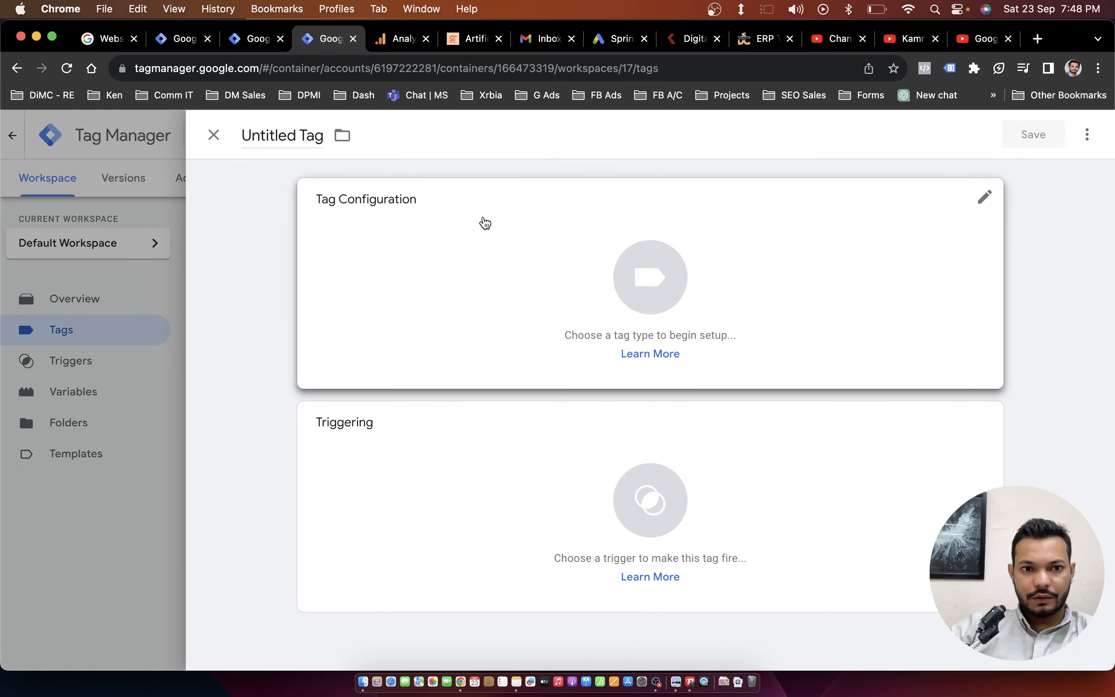
{"action": "left_click", "coordinate": [458, 261]}
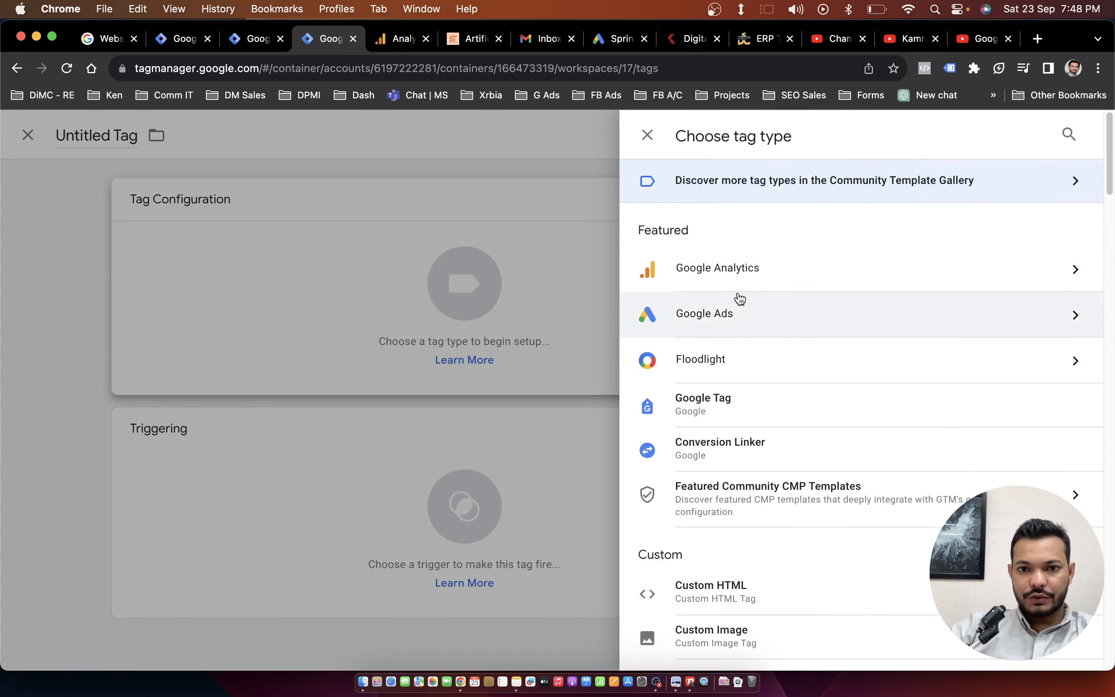
{"action": "left_click", "coordinate": [792, 282]}
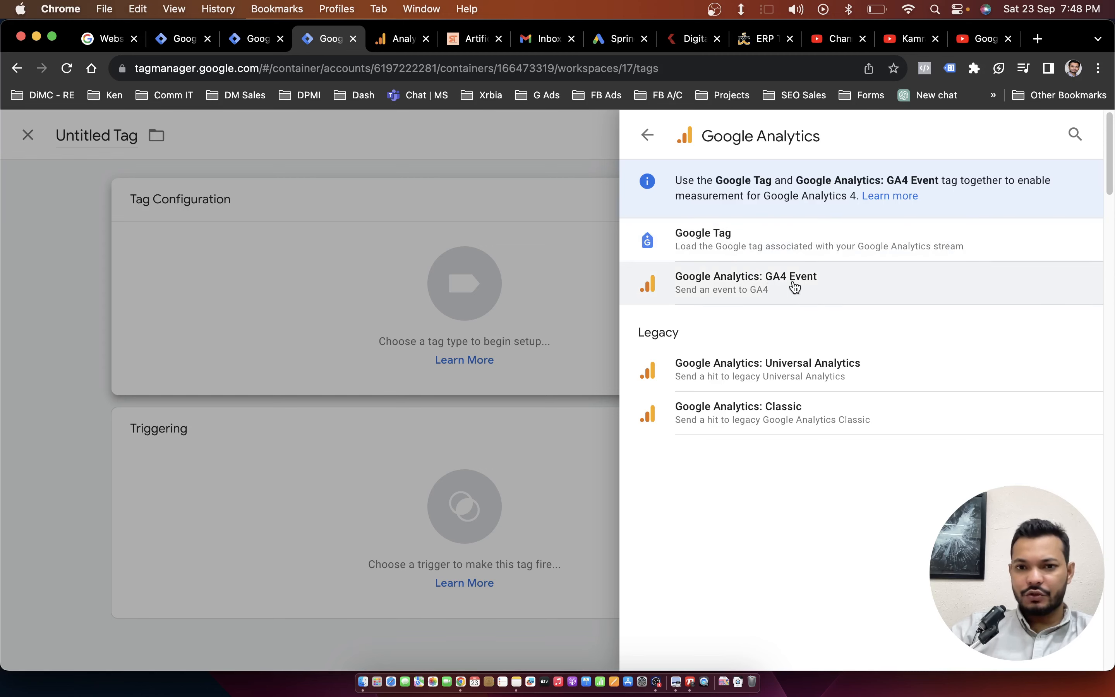
{"action": "left_click", "coordinate": [726, 254]}
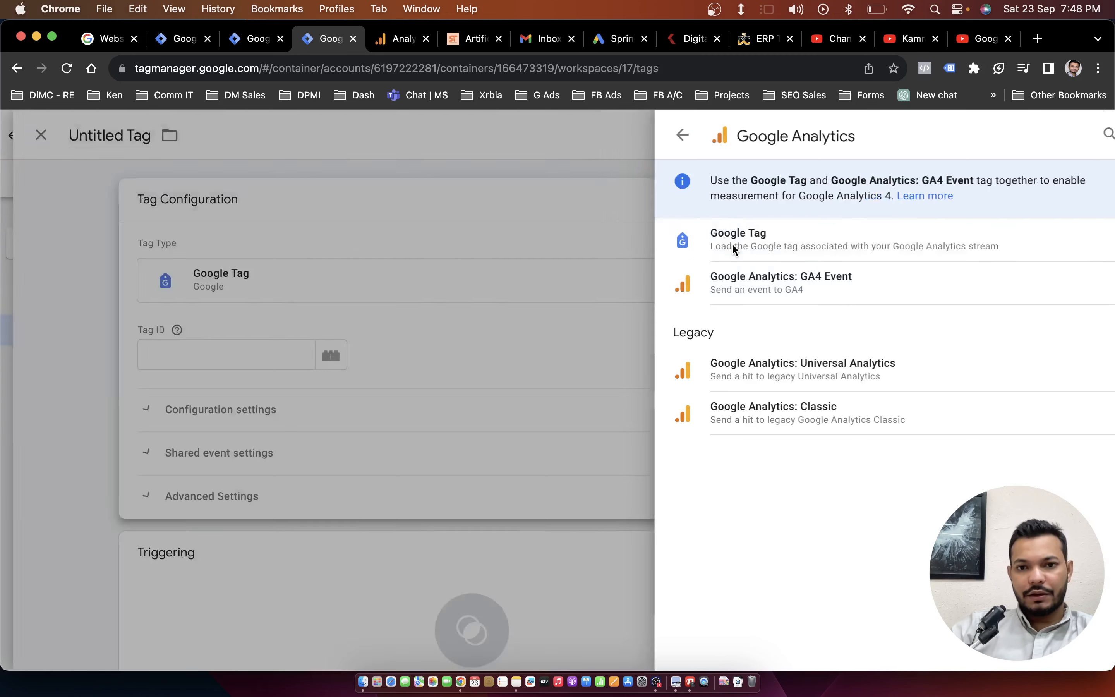
{"action": "left_click", "coordinate": [477, 353]}
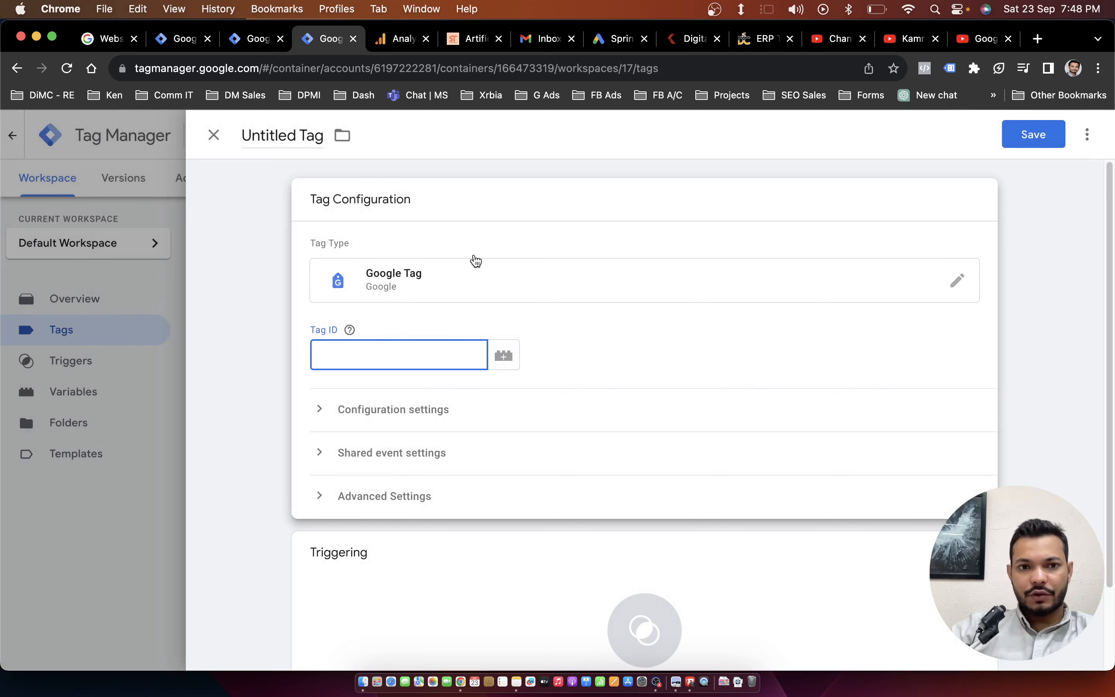
Copy the Spring Tales stream's measurement ID from Google Analytics and paste it as the new tag's Tag ID in Tag Manager.
{"action": "left_click", "coordinate": [391, 40]}
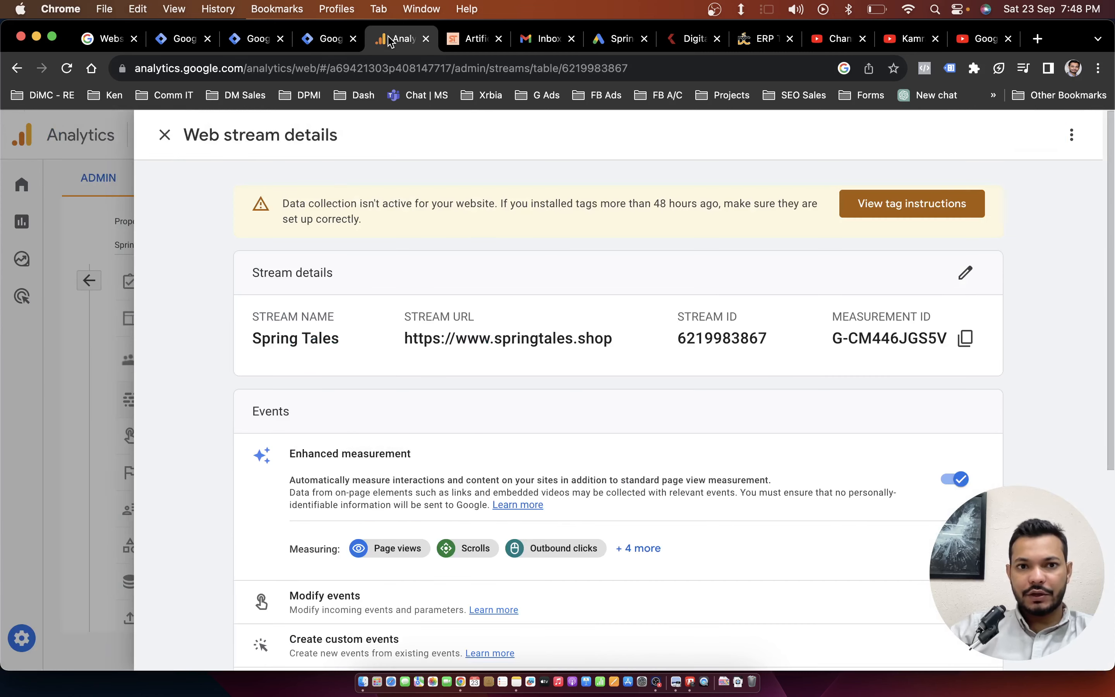
{"action": "left_click", "coordinate": [965, 341]}
{"action": "left_click", "coordinate": [324, 39]}
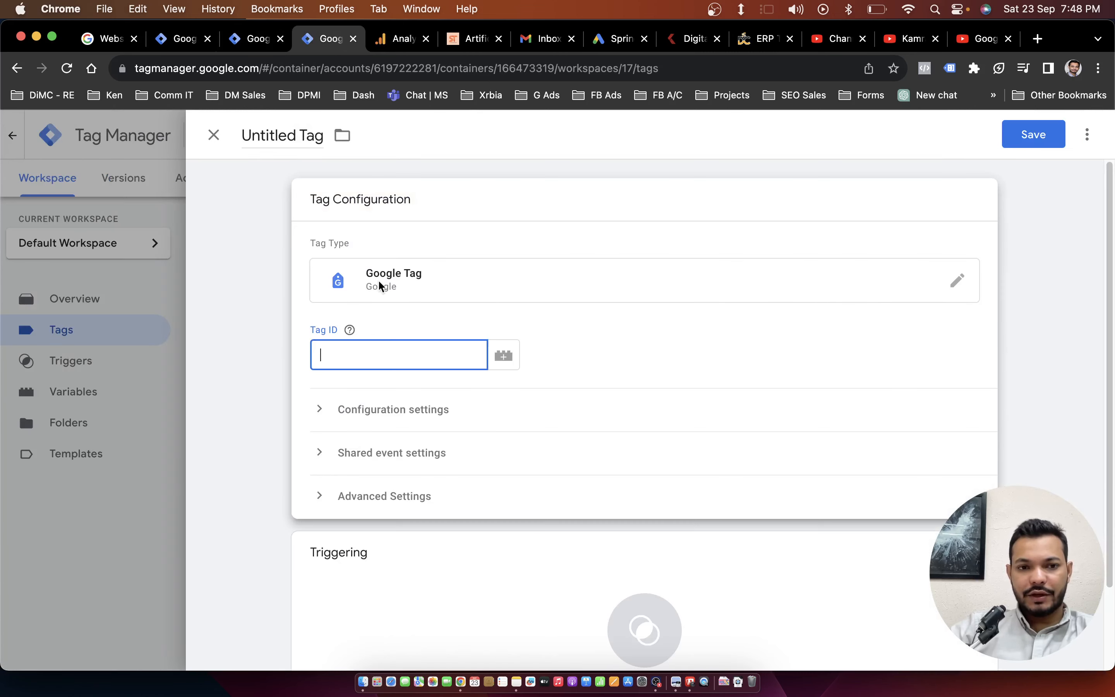
{"action": "key", "text": "super+v"}
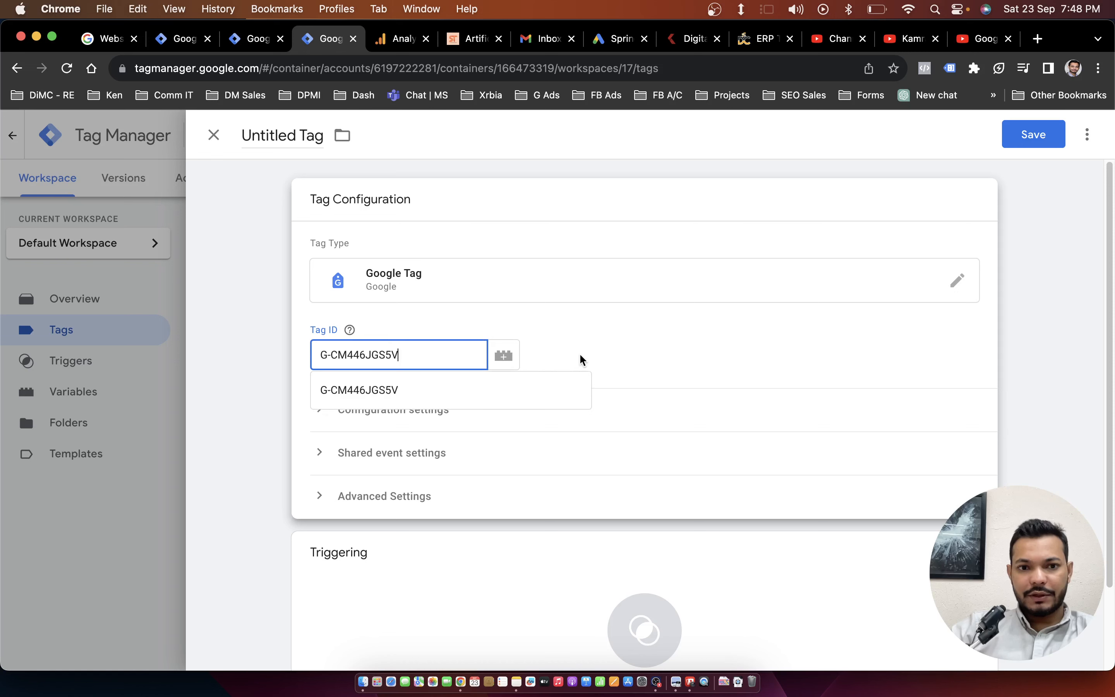
Add the All Pages trigger to the new tag and save it under the name Google Tag.
{"action": "left_click", "coordinate": [592, 359]}
{"action": "scroll", "coordinate": [567, 441], "scroll_direction": "down", "scroll_amount": 3}
{"action": "scroll", "coordinate": [587, 359], "scroll_direction": "up", "scroll_amount": 3}
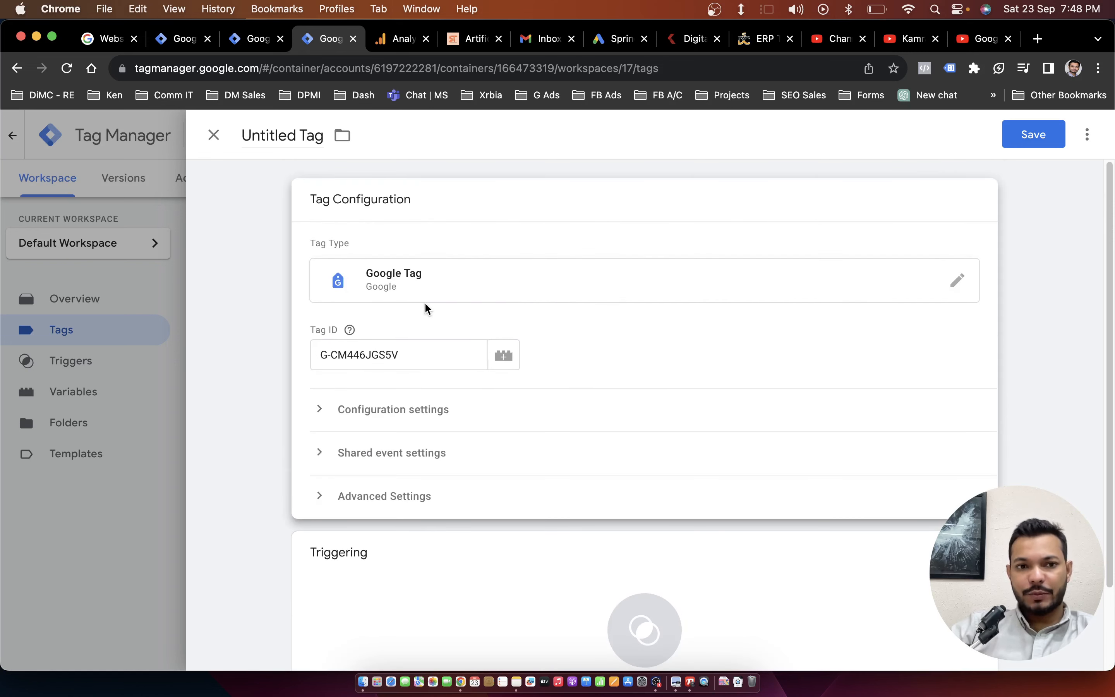
{"action": "scroll", "coordinate": [557, 407], "scroll_direction": "down", "scroll_amount": 3}
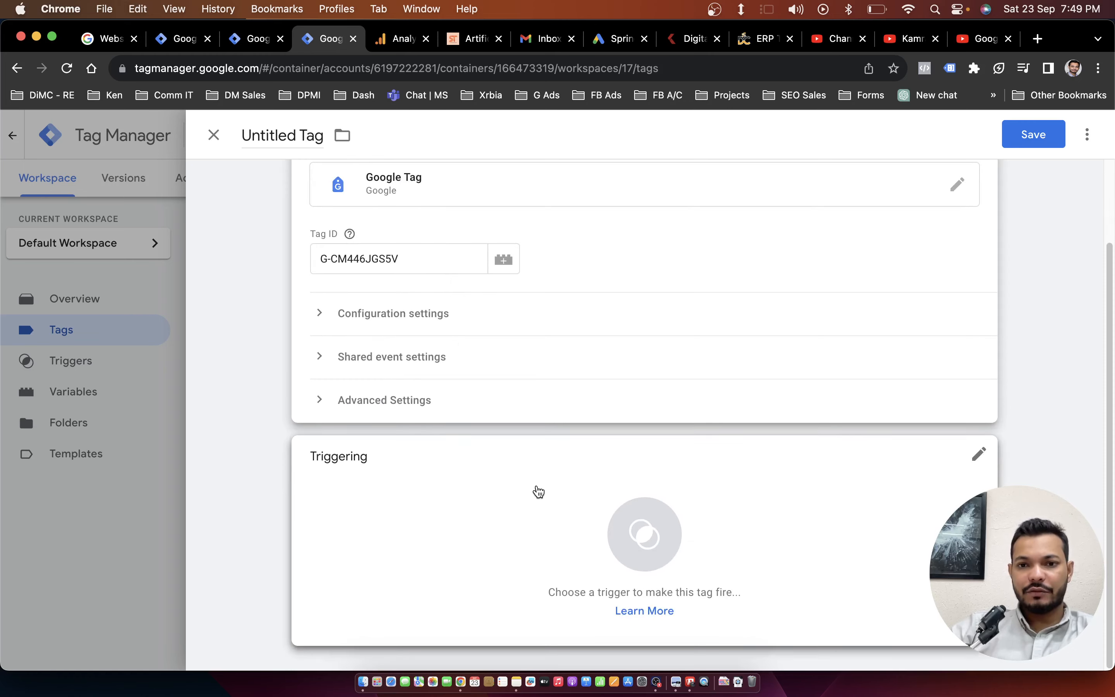
{"action": "left_click", "coordinate": [535, 490]}
{"action": "left_click", "coordinate": [248, 209]}
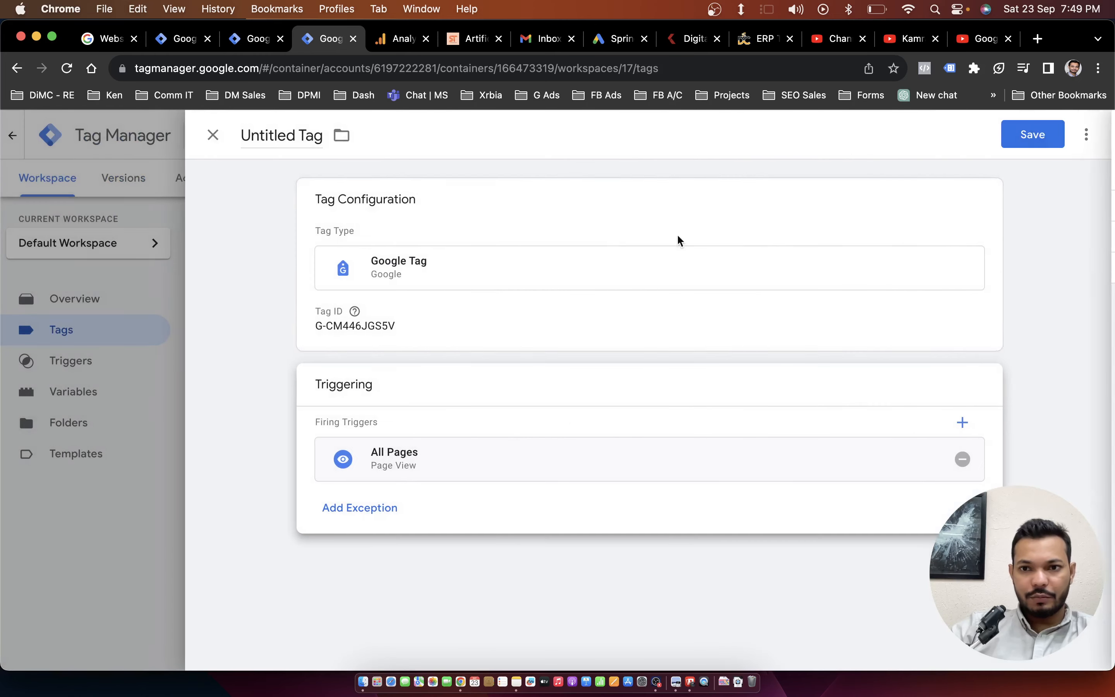
{"action": "left_click", "coordinate": [1008, 137]}
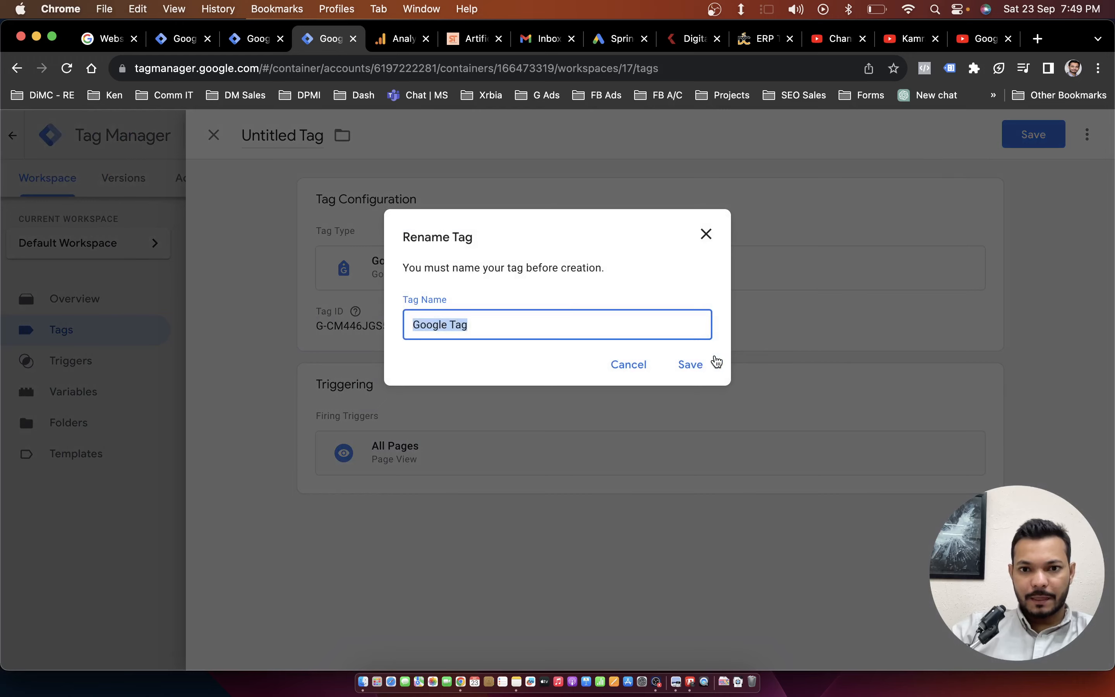
{"action": "left_click", "coordinate": [695, 364]}
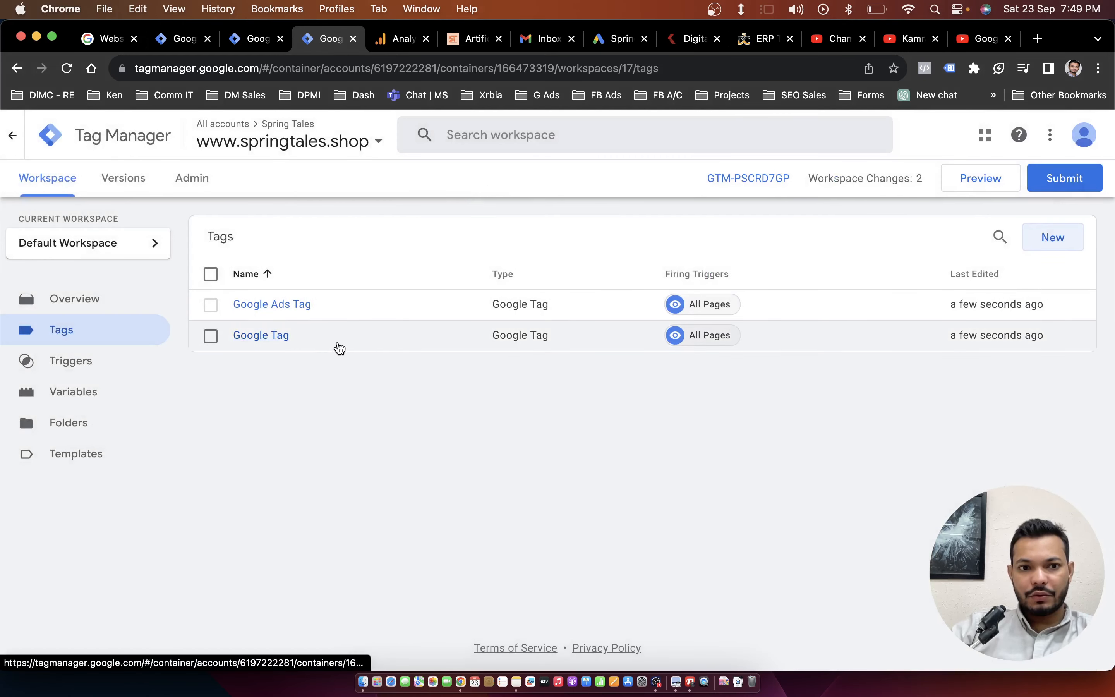
Rename the new Google Tag as Google Analytics Tag, save it and close its details.
{"action": "left_click", "coordinate": [325, 348]}
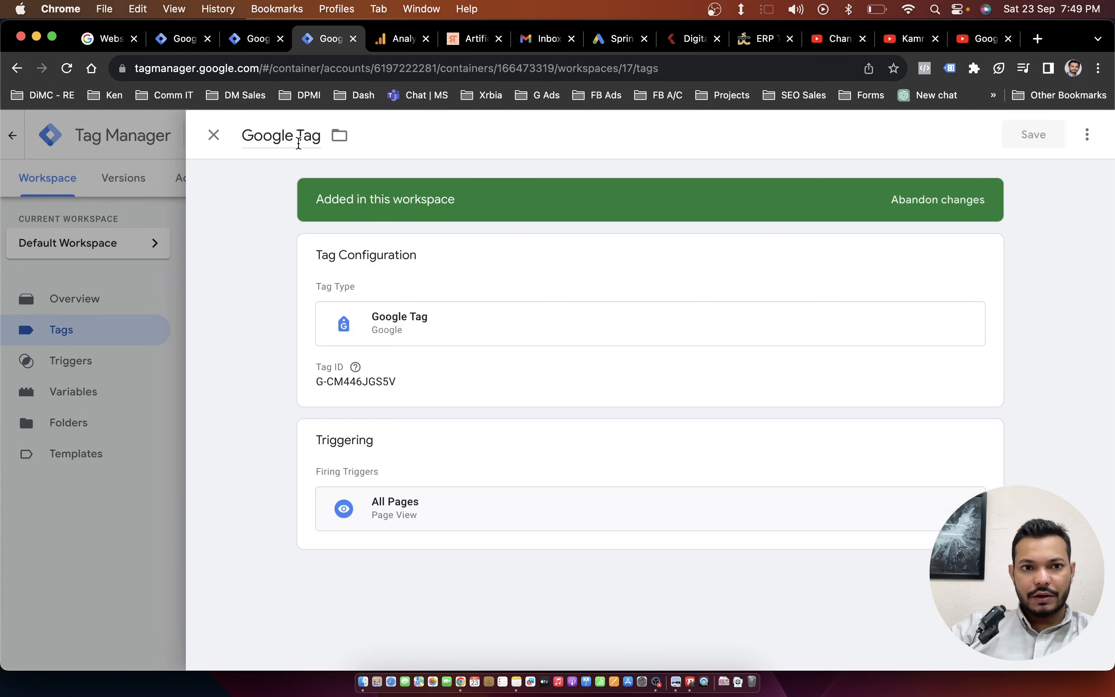
{"action": "left_click", "coordinate": [299, 136]}
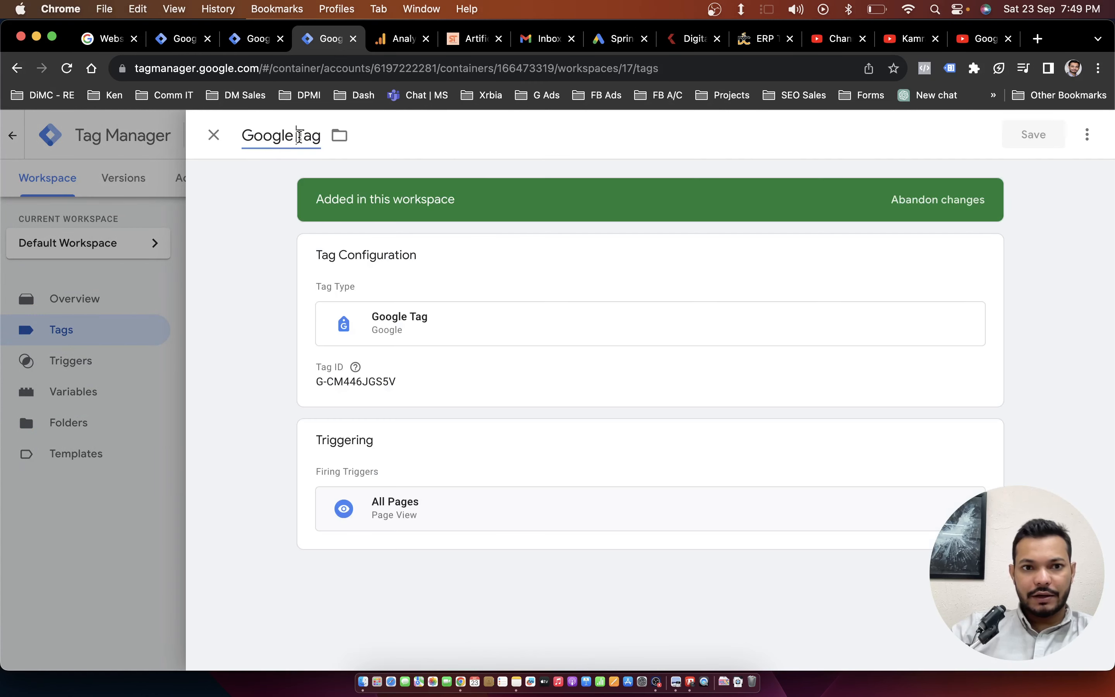
{"action": "type", "text": "Analytics"}
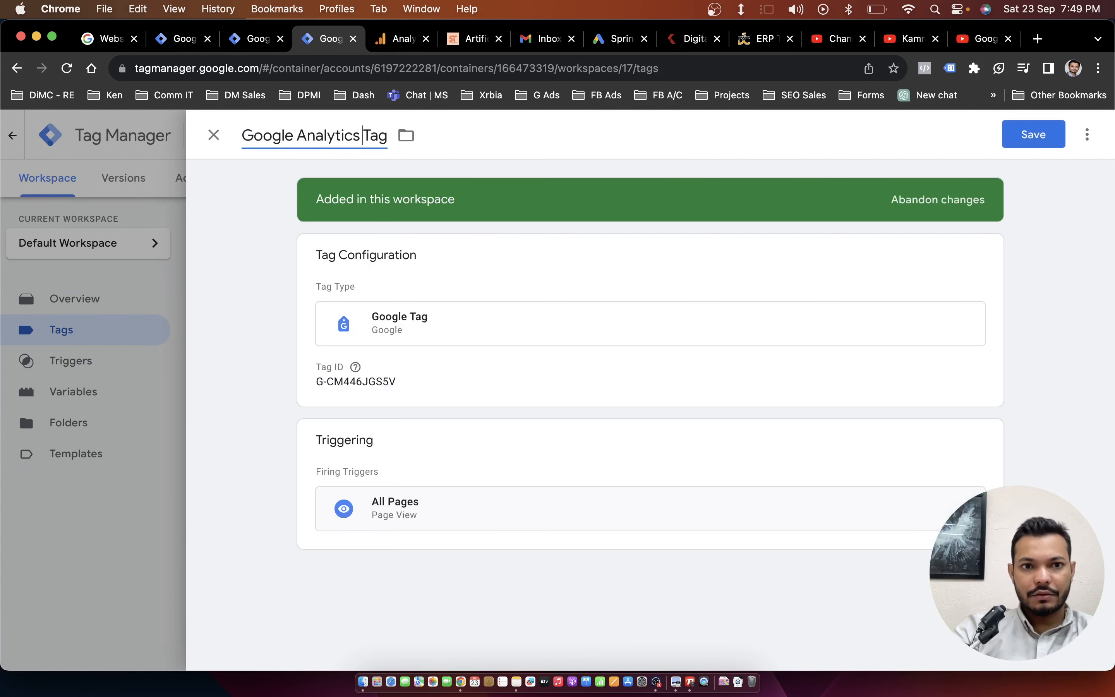
{"action": "left_click", "coordinate": [1031, 135]}
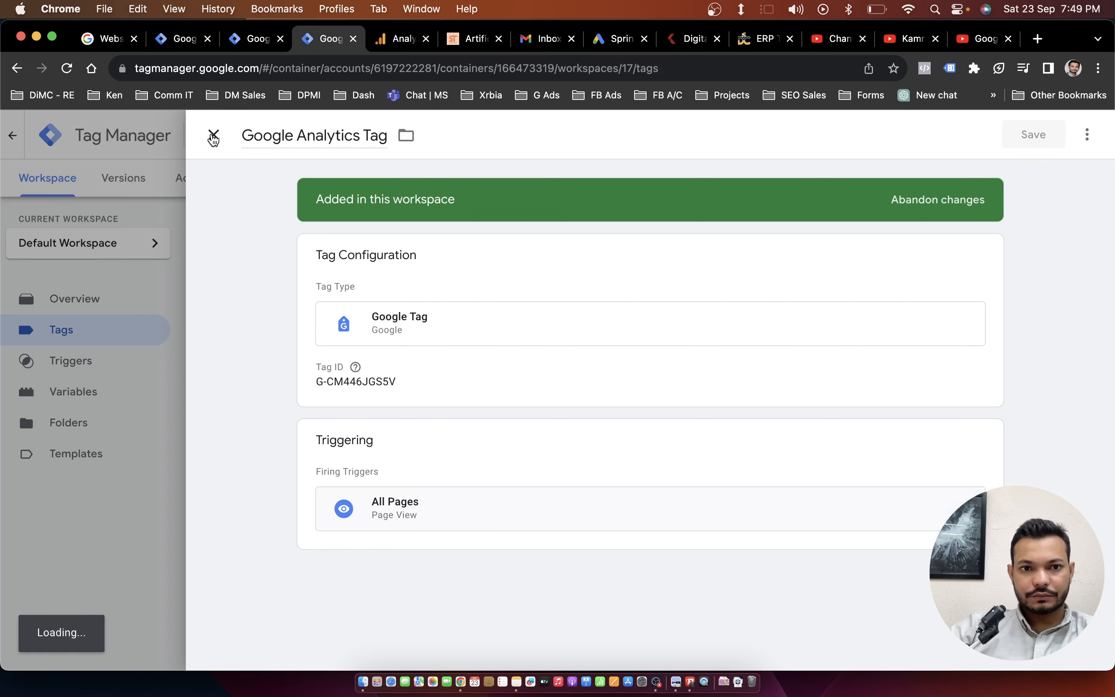
{"action": "left_click", "coordinate": [212, 137]}
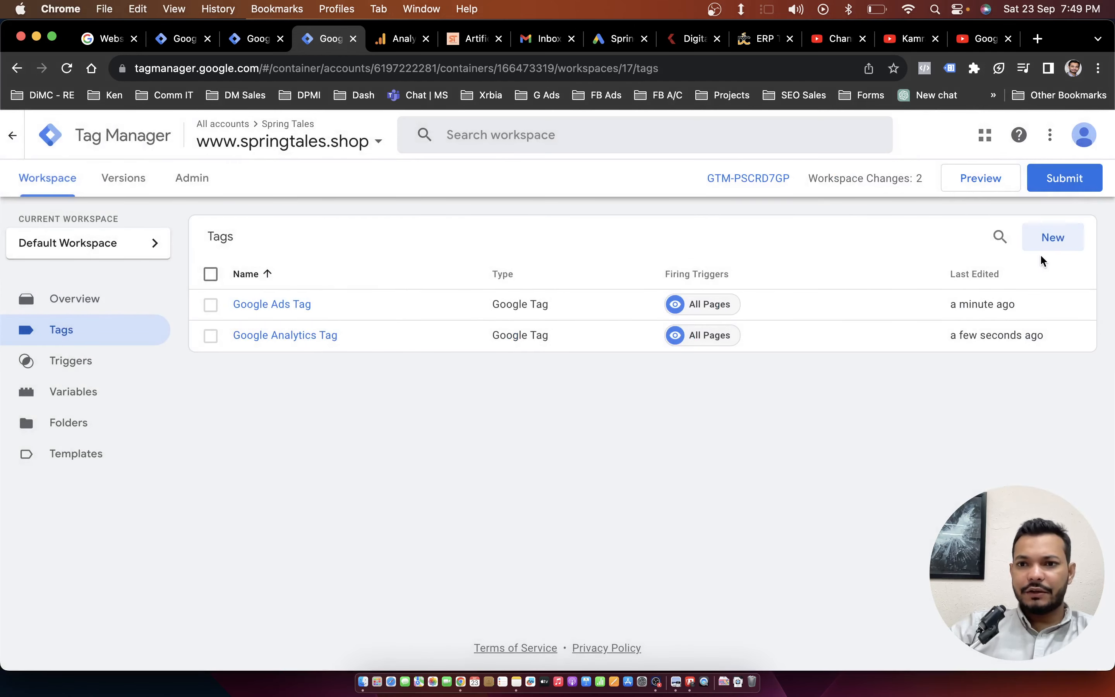
Examine the tag types offered for a new tag, including the Google Analytics ones, and discard the untitled tag.
{"action": "left_click", "coordinate": [1051, 243]}
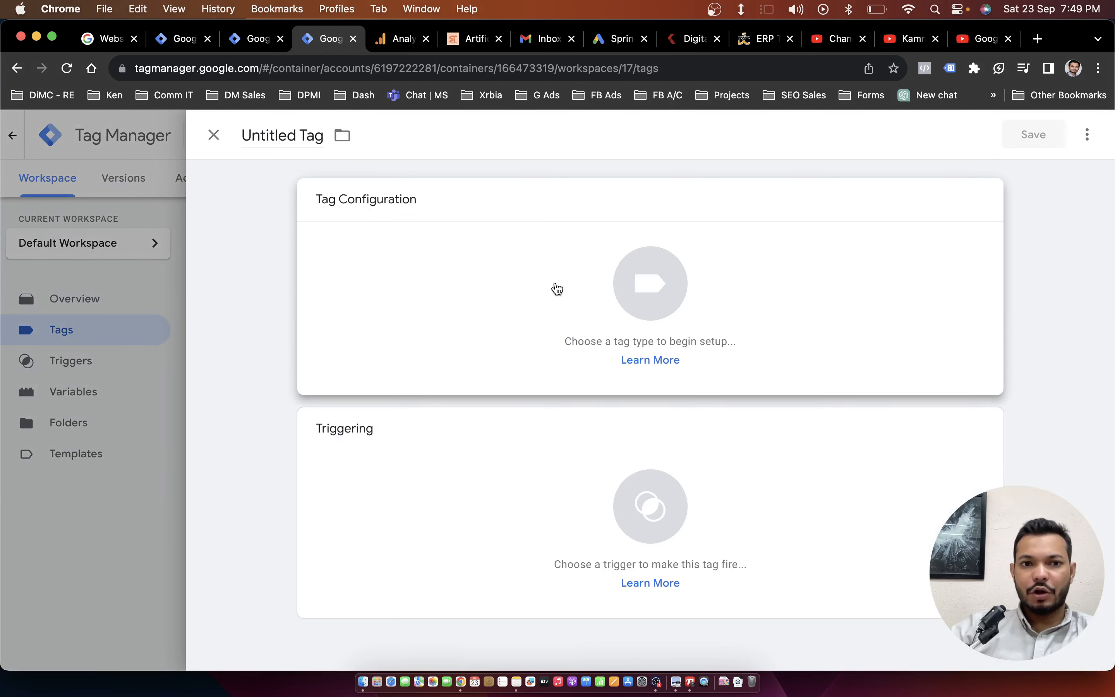
{"action": "left_click", "coordinate": [557, 289]}
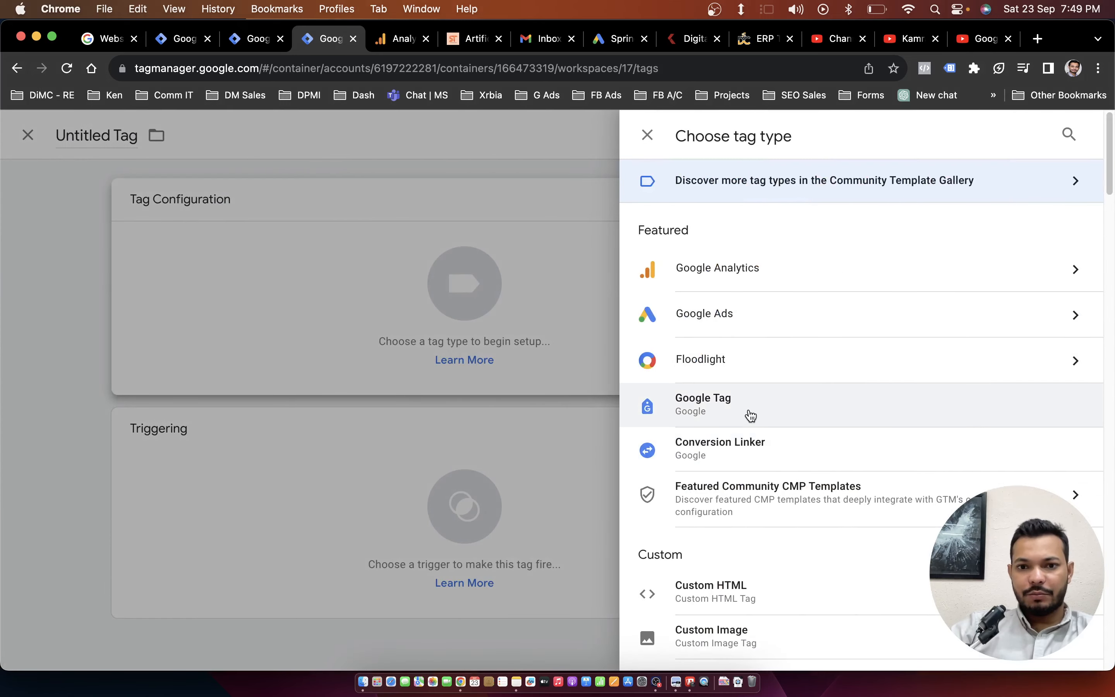
{"action": "scroll", "coordinate": [749, 419], "scroll_direction": "down", "scroll_amount": 5}
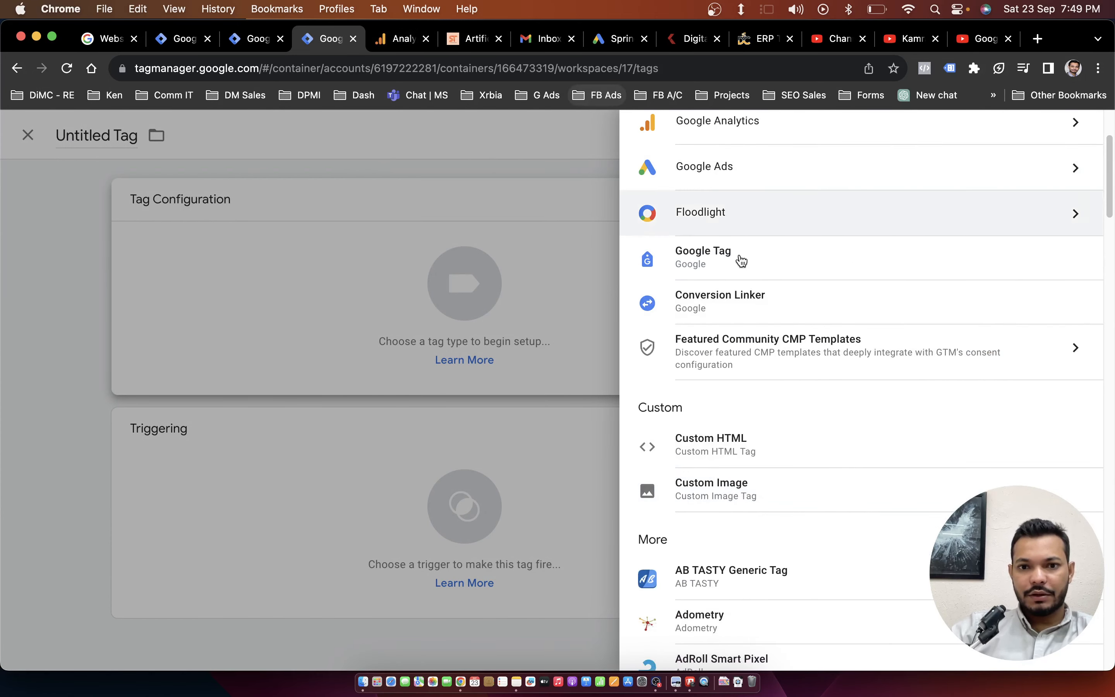
{"action": "scroll", "coordinate": [760, 279], "scroll_direction": "up", "scroll_amount": 5}
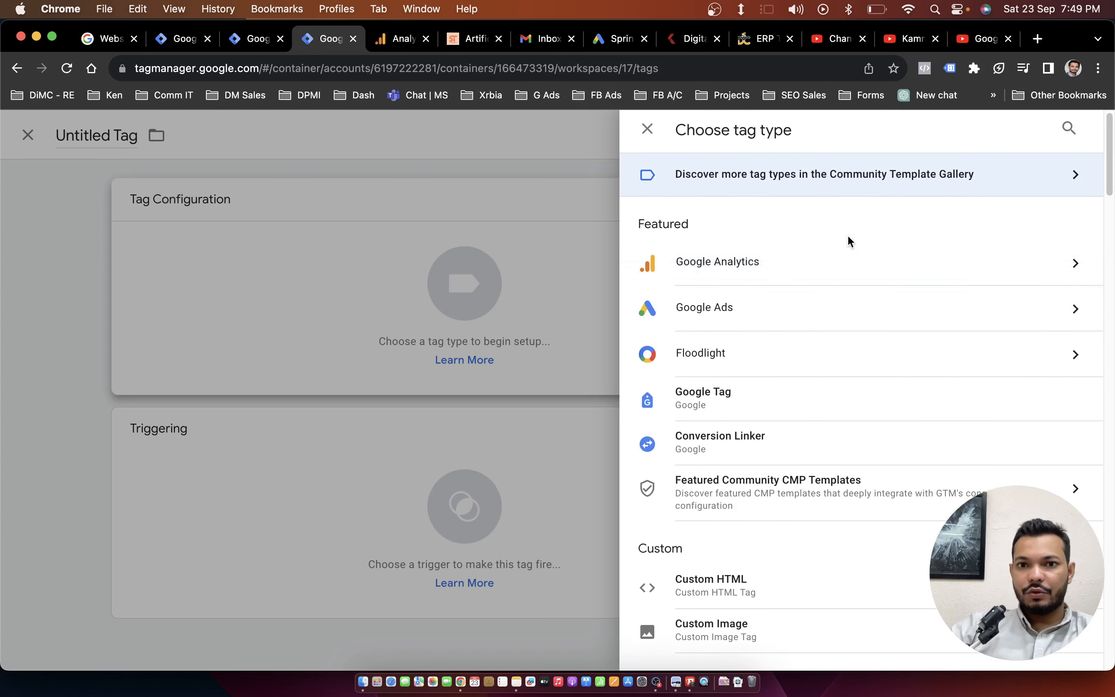
{"action": "left_click", "coordinate": [846, 263]}
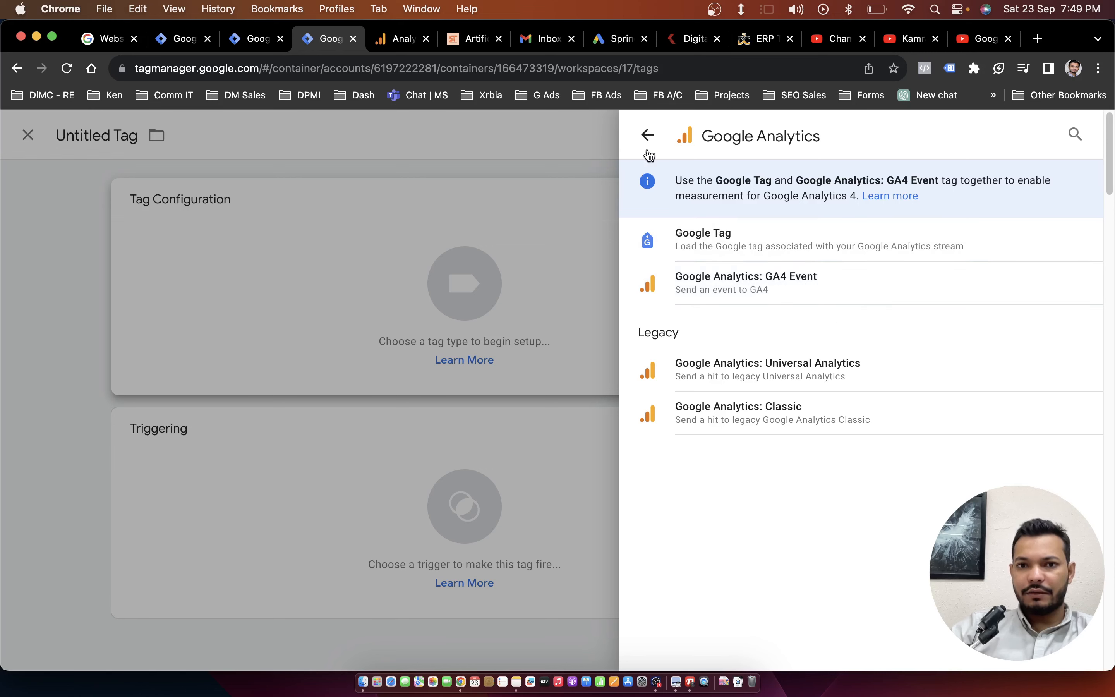
{"action": "left_click", "coordinate": [647, 135]}
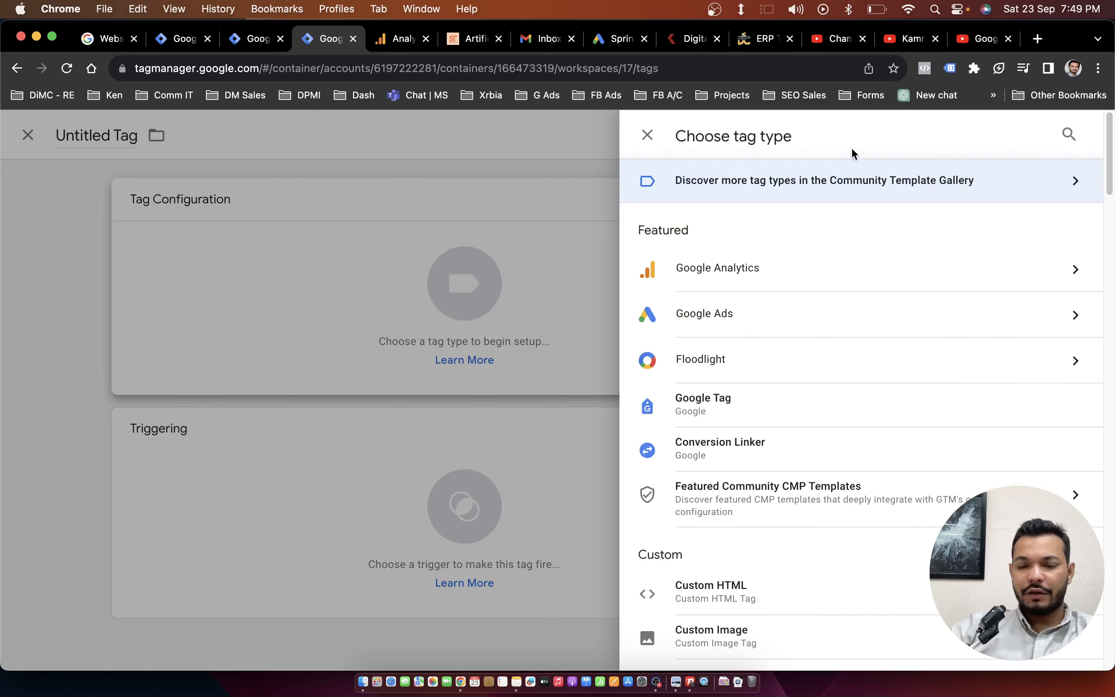
{"action": "left_click", "coordinate": [1068, 134]}
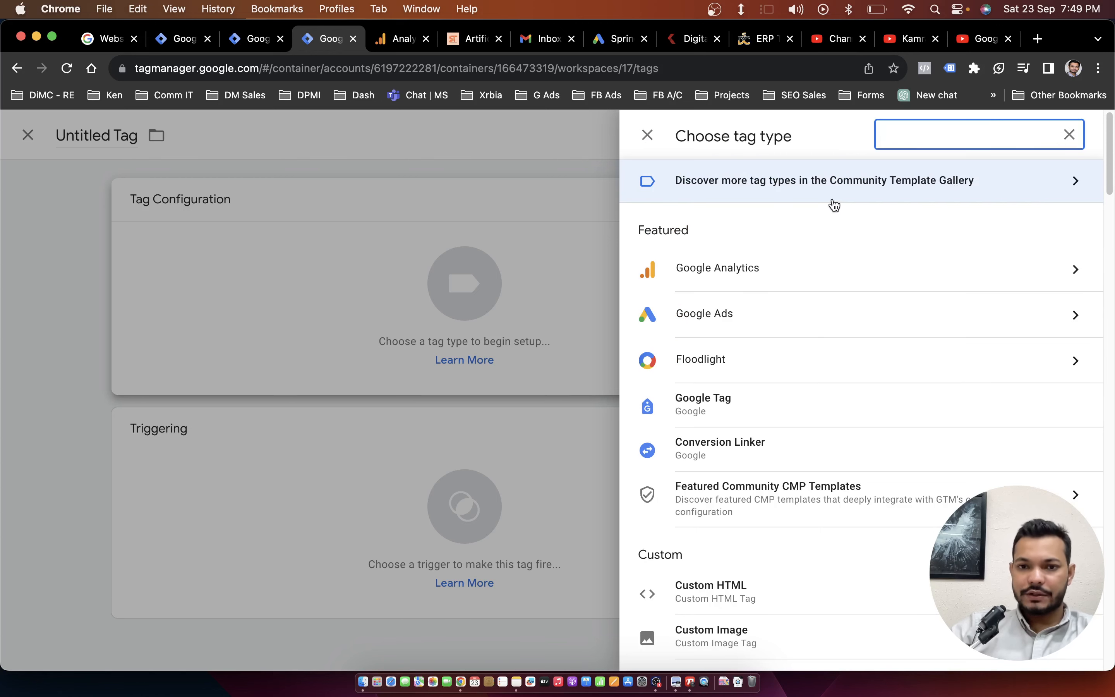
{"action": "left_click", "coordinate": [646, 137]}
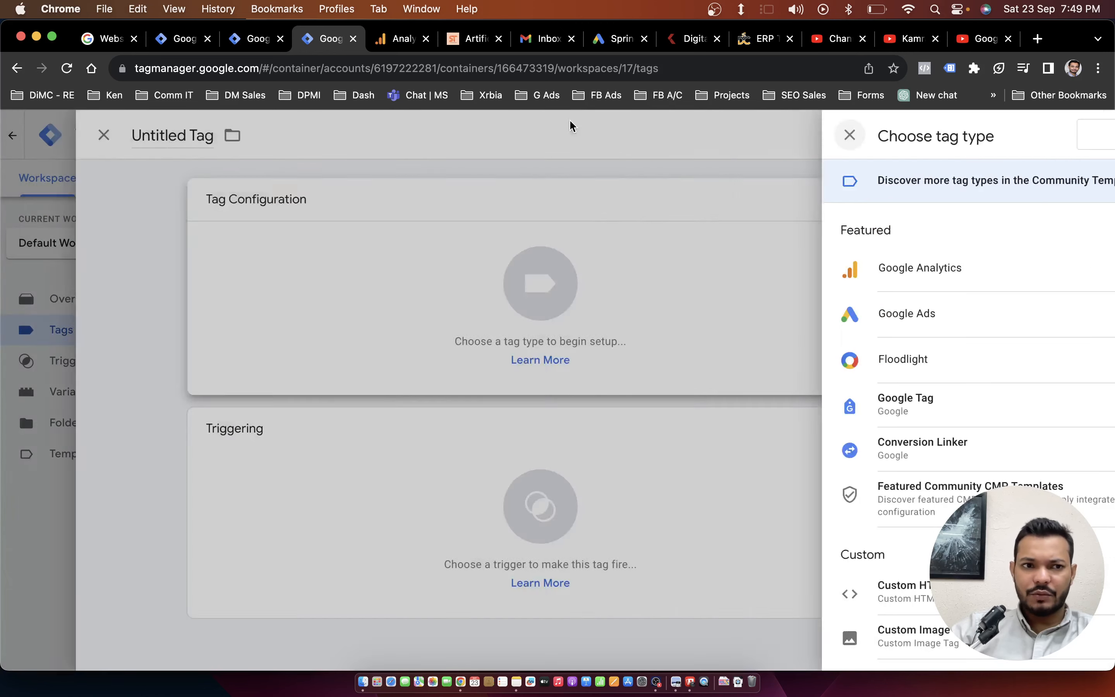
{"action": "left_click", "coordinate": [216, 135]}
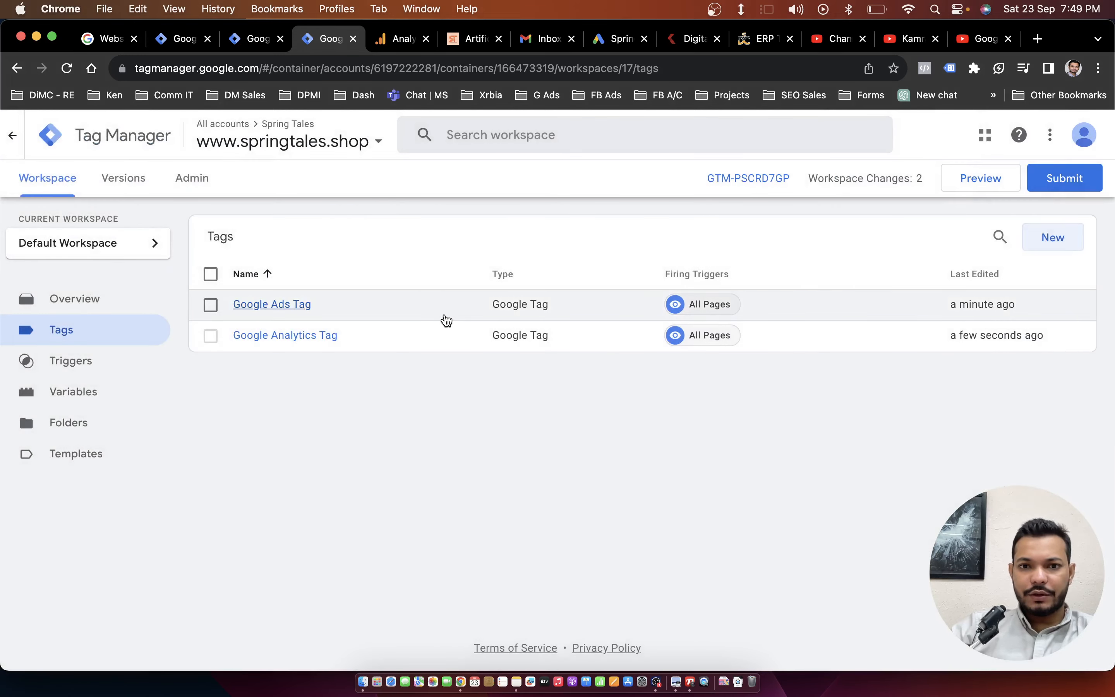
Submit the workspace changes and publish them to the Live environment without a version name or description.
{"action": "left_click", "coordinate": [444, 315]}
{"action": "left_click", "coordinate": [1088, 184]}
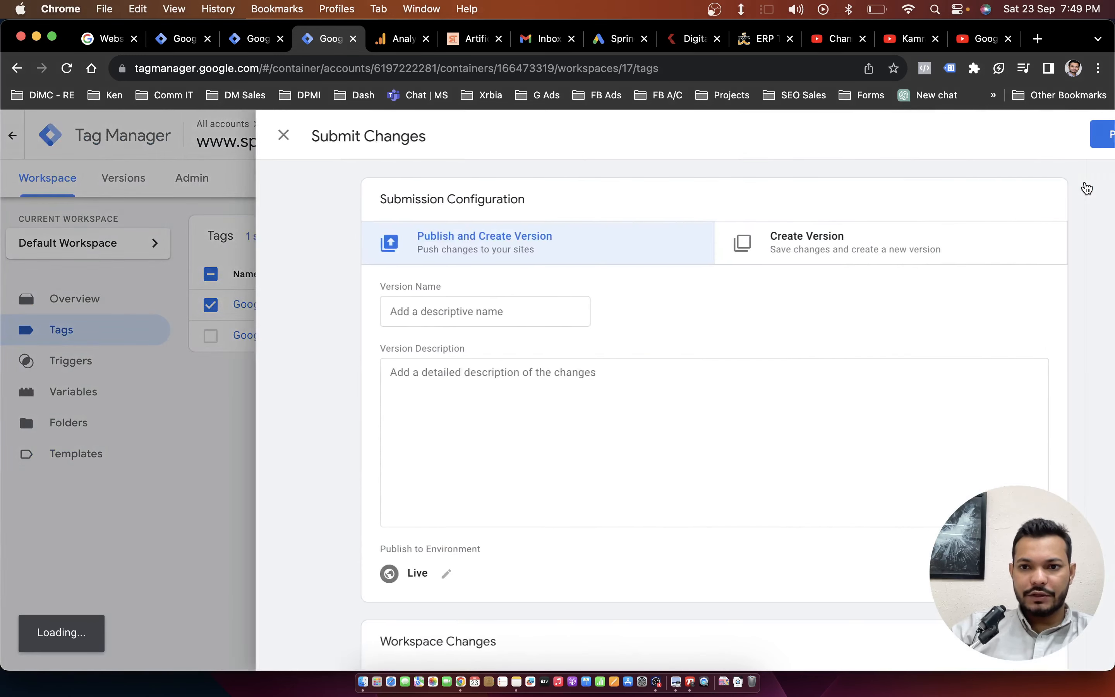
{"action": "left_click", "coordinate": [1055, 138]}
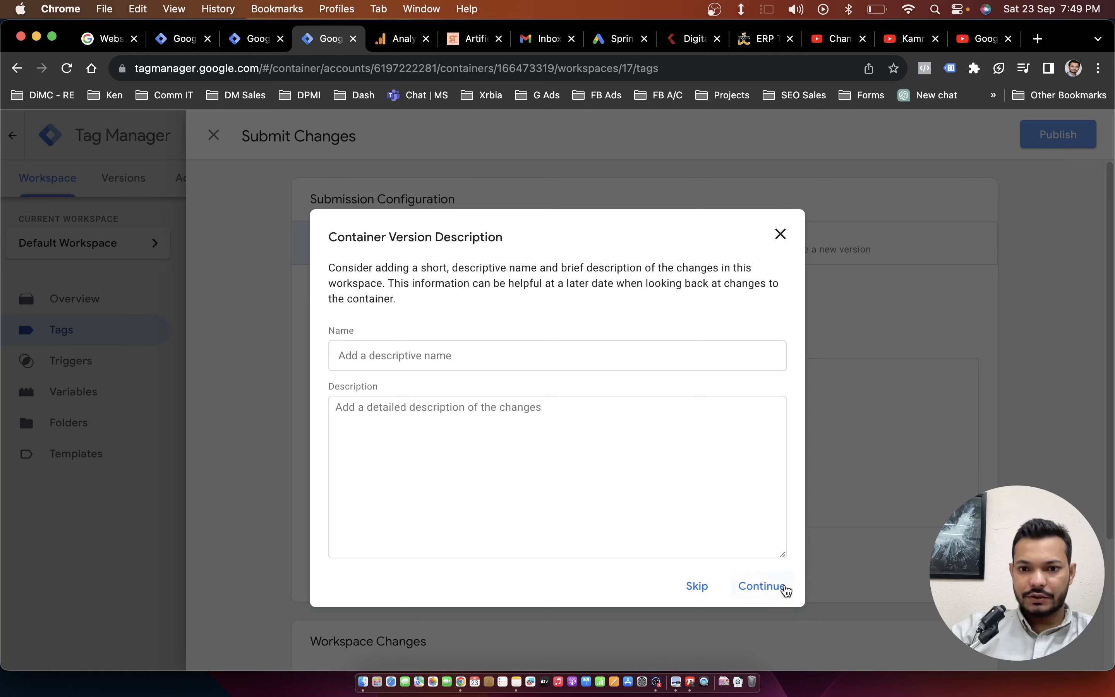
{"action": "left_click", "coordinate": [763, 586]}
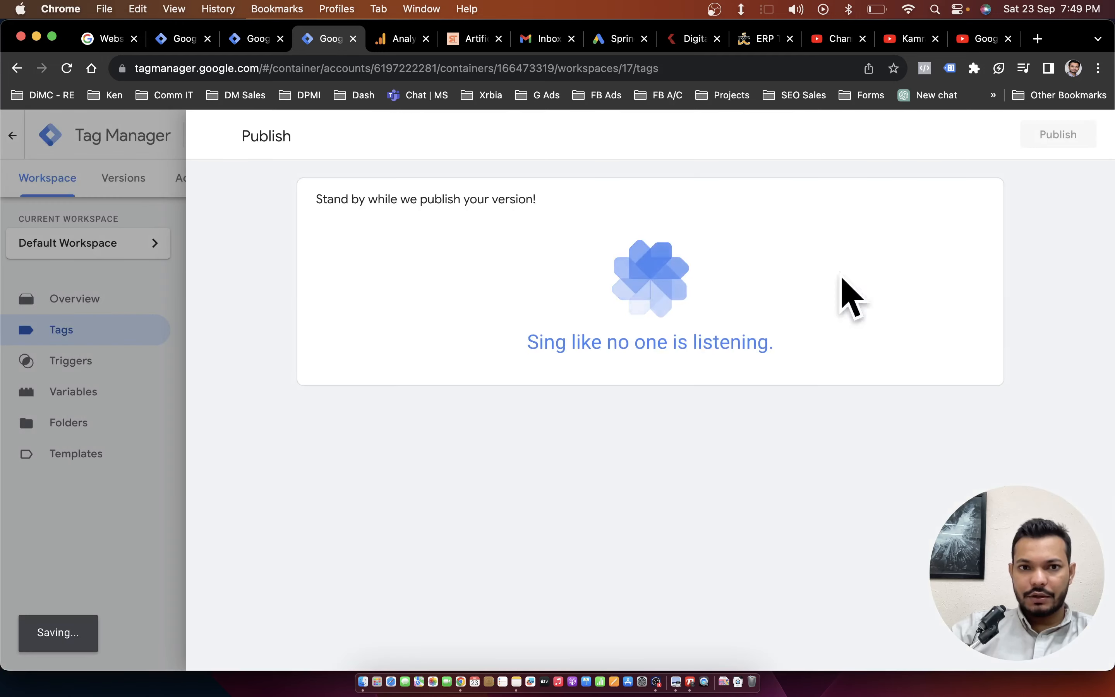
Switch to the Spring Tales site and check its installed tags with Tag Assistant, reloading the page between checks.
{"action": "left_click", "coordinate": [475, 39]}
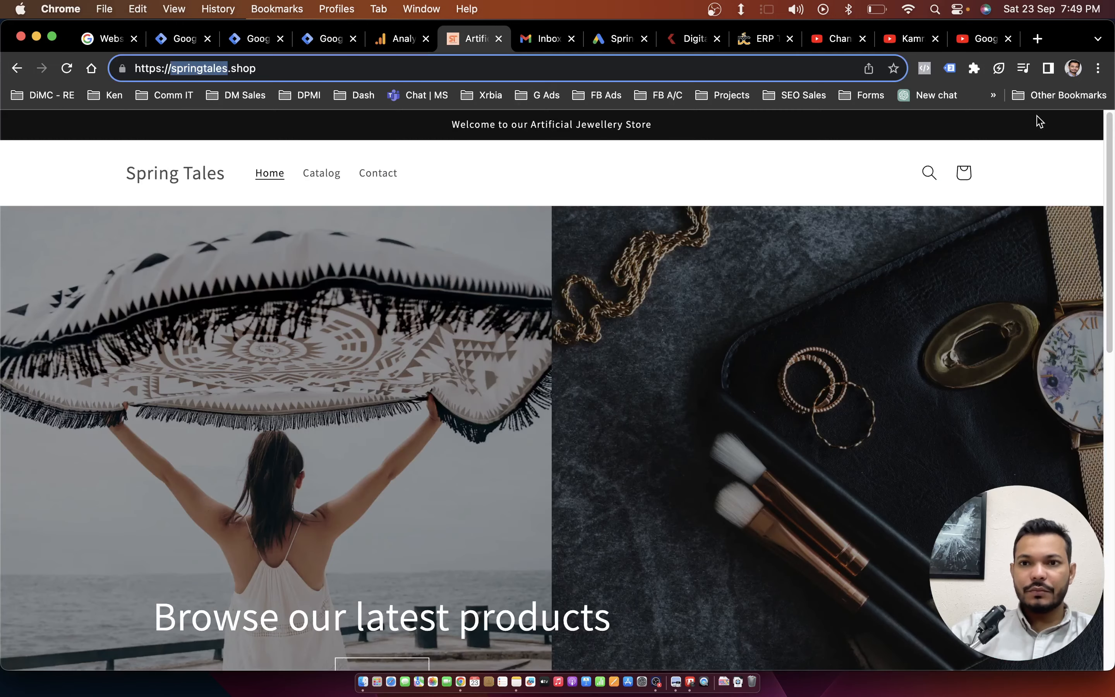
{"action": "left_click", "coordinate": [950, 68]}
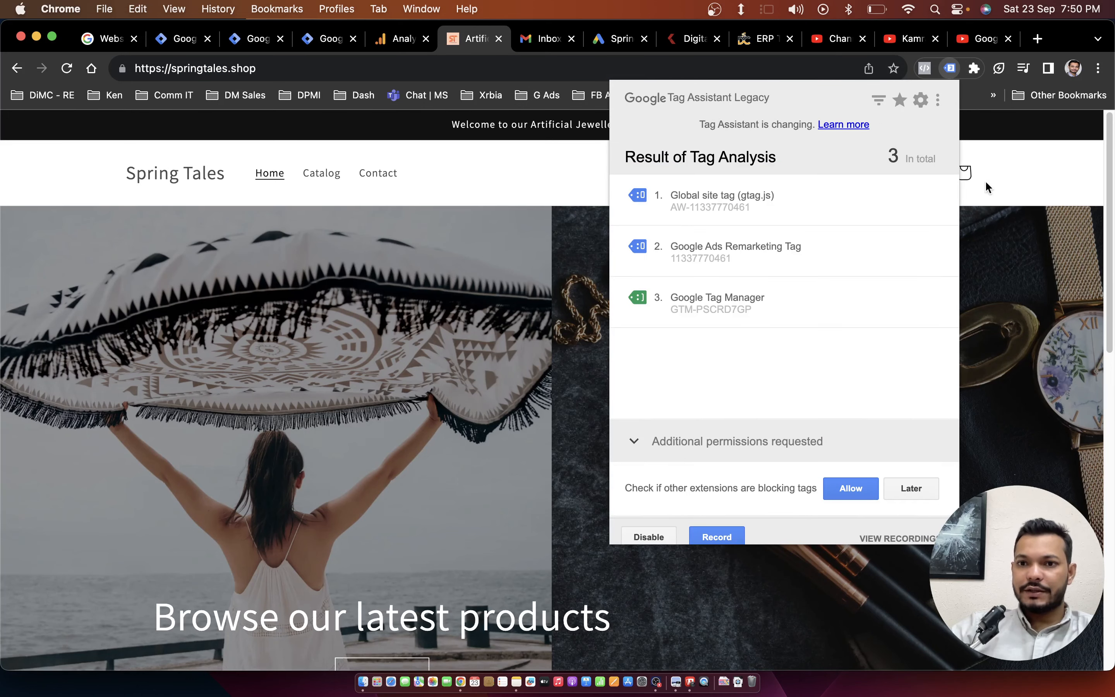
{"action": "double_click", "coordinate": [199, 68]}
{"action": "left_click", "coordinate": [68, 70]}
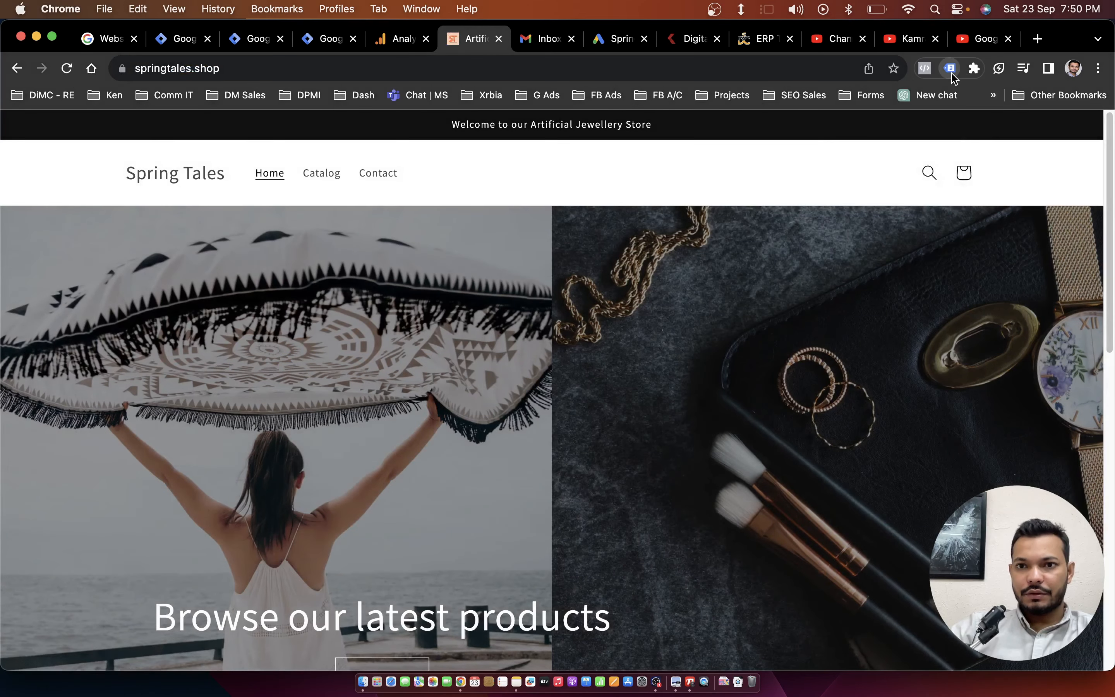
{"action": "left_click", "coordinate": [950, 72]}
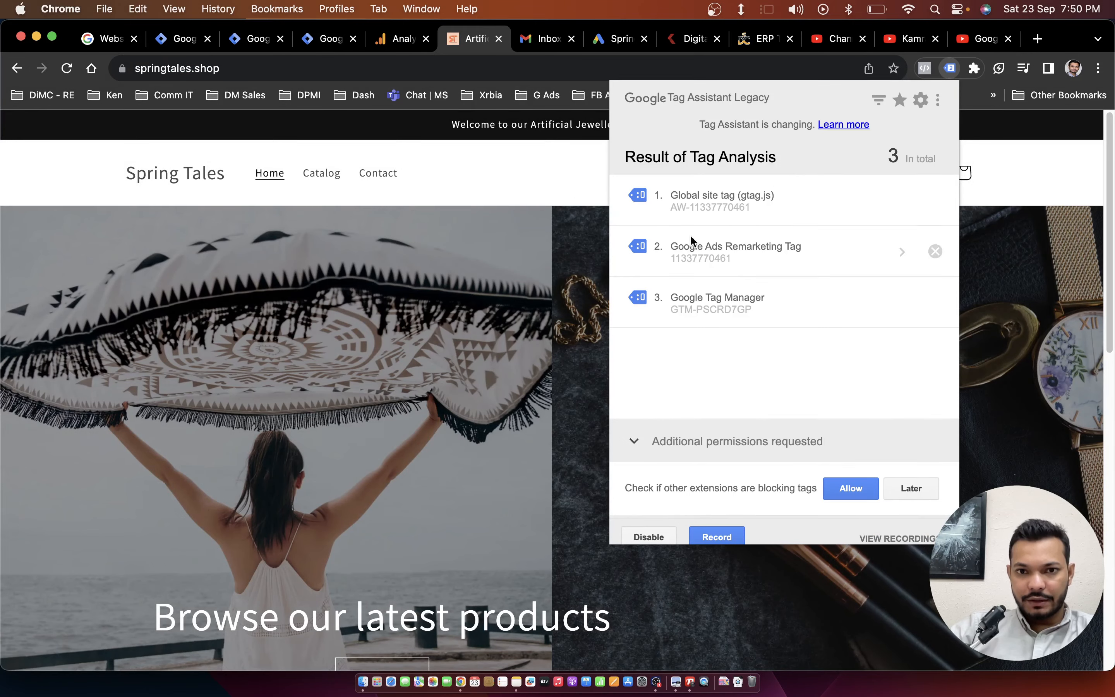
{"action": "left_click", "coordinate": [560, 193]}
{"action": "key", "text": "super+r"}
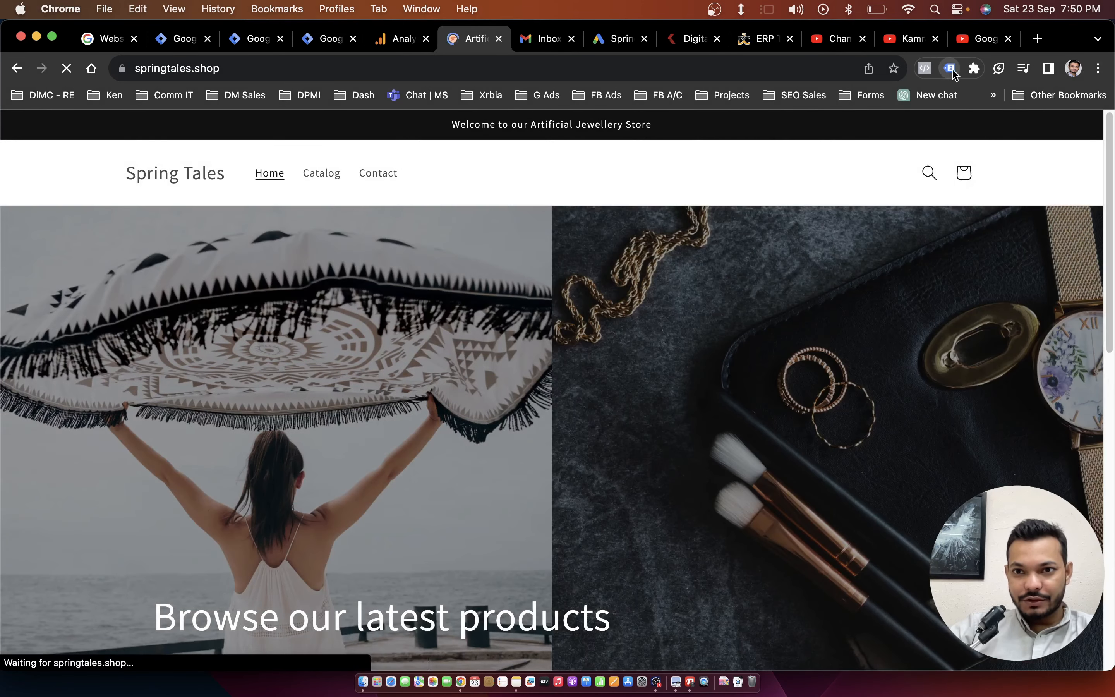
{"action": "left_click", "coordinate": [950, 70]}
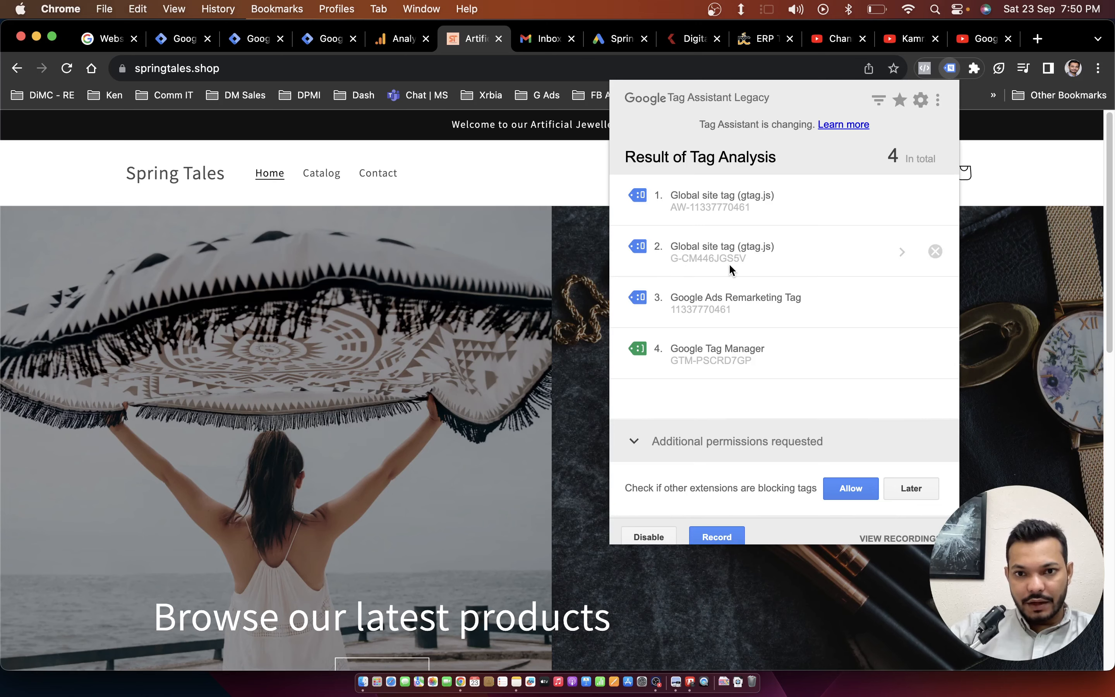
Close the web stream details in Google Analytics and the published version's summary in Tag Manager.
{"action": "left_click", "coordinate": [399, 39]}
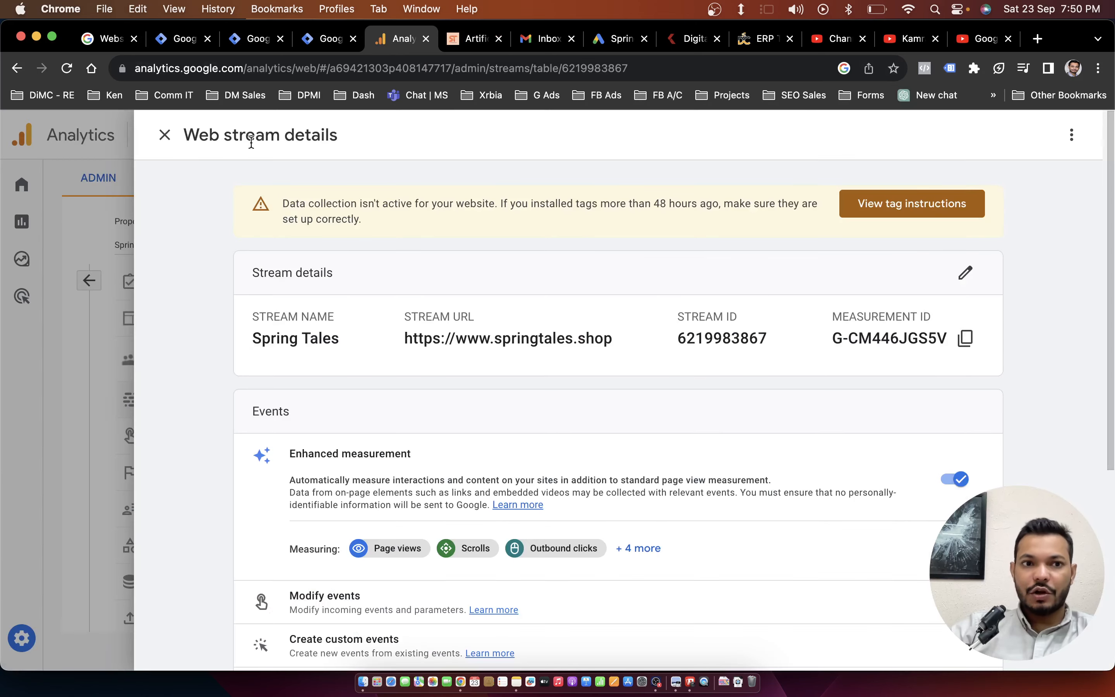
{"action": "left_click", "coordinate": [166, 136]}
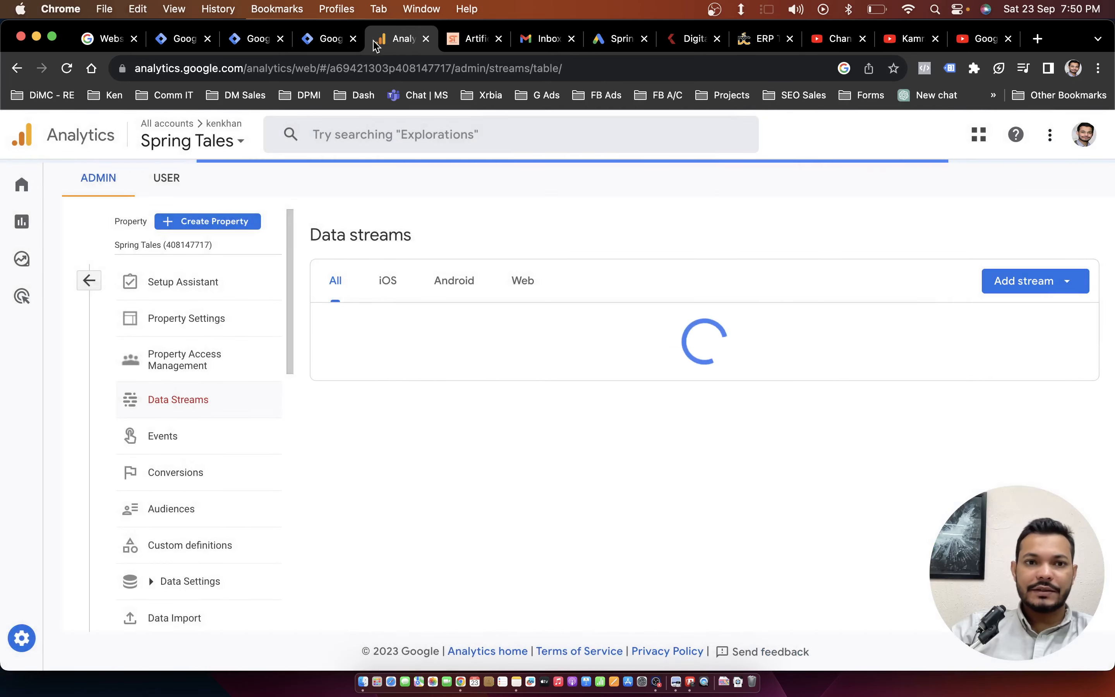
{"action": "left_click", "coordinate": [330, 39]}
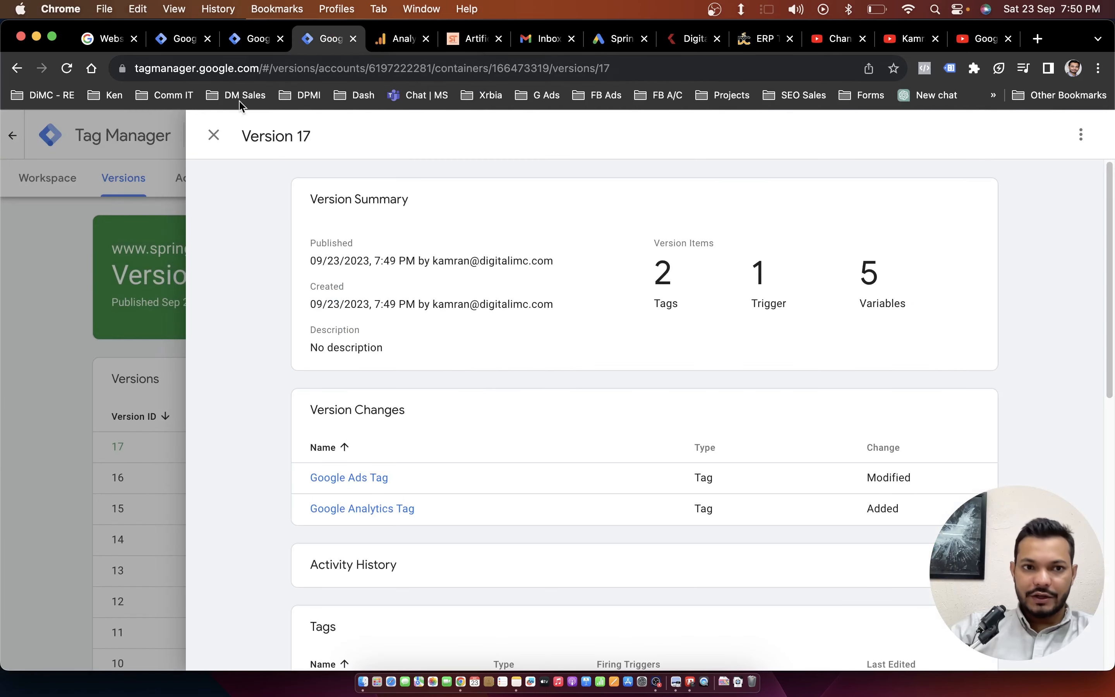
{"action": "left_click", "coordinate": [213, 135]}
Recheck the Spring Tales site's tags with Tag Assistant, and return to the main admin page in Google Analytics.
{"action": "left_click", "coordinate": [465, 39]}
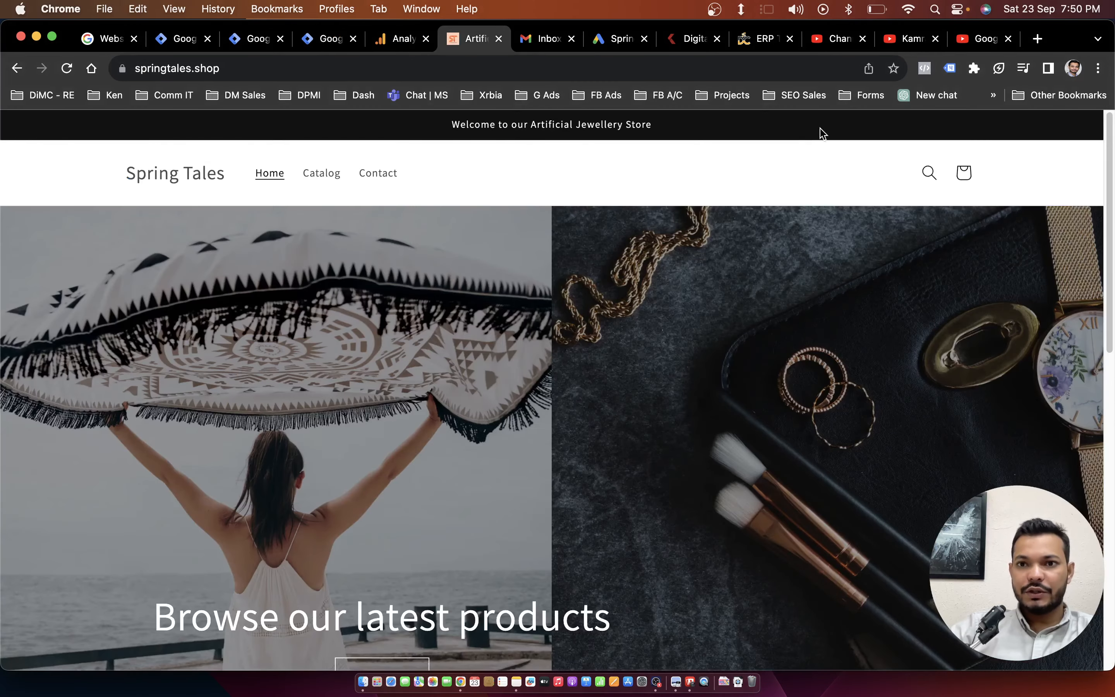
{"action": "left_click", "coordinate": [950, 68]}
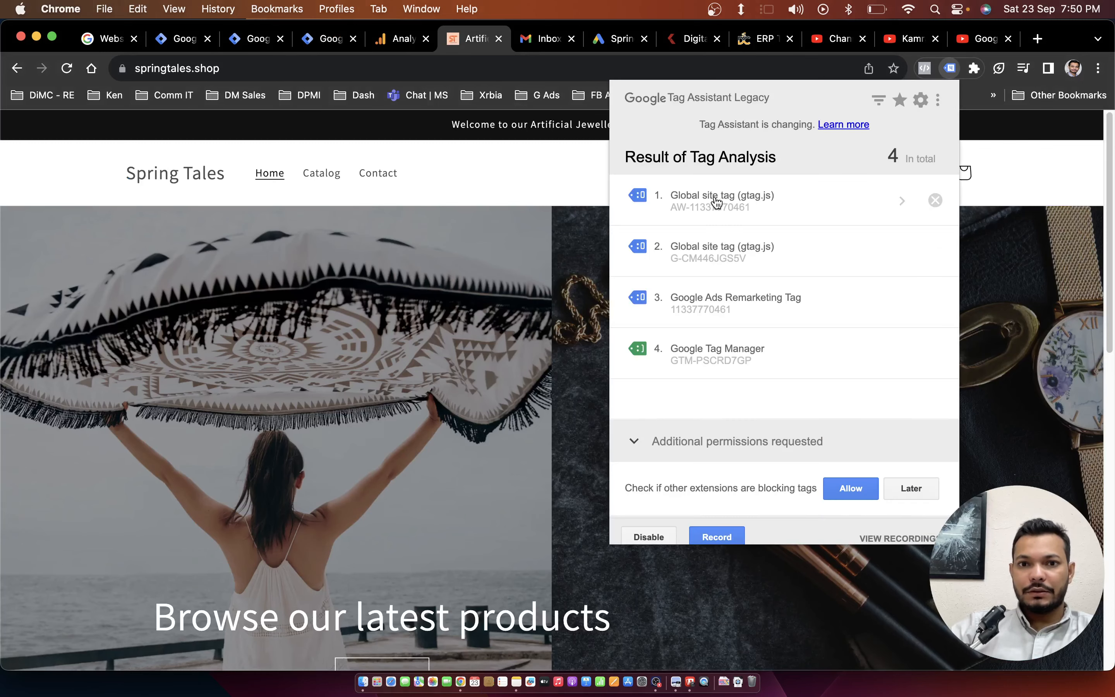
{"action": "left_click", "coordinate": [396, 39]}
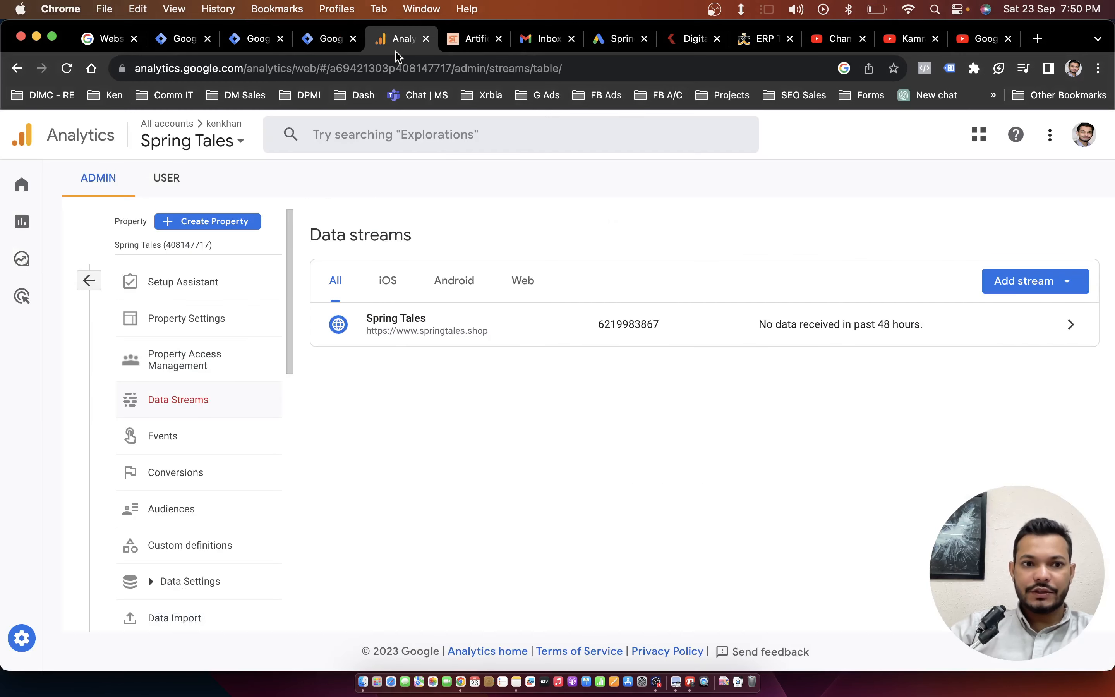
{"action": "left_click", "coordinate": [98, 282]}
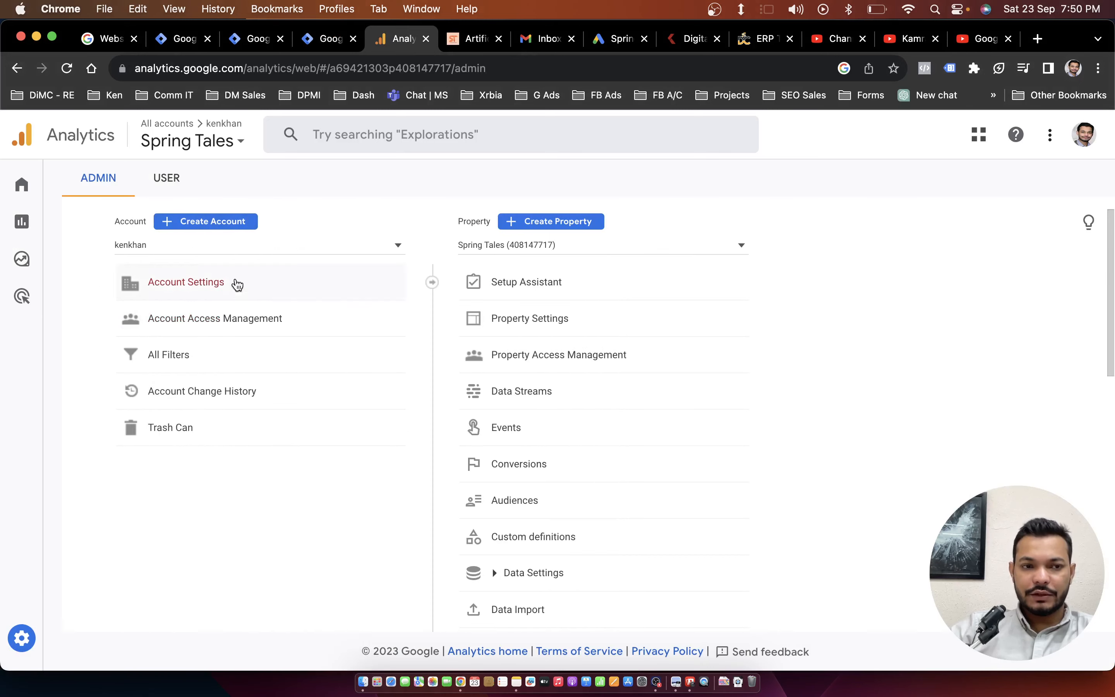
Open the Spring Tales property's Home overview and check its data collection status and the users in the last 30 minutes.
{"action": "mouse_move", "coordinate": [35, 216]}
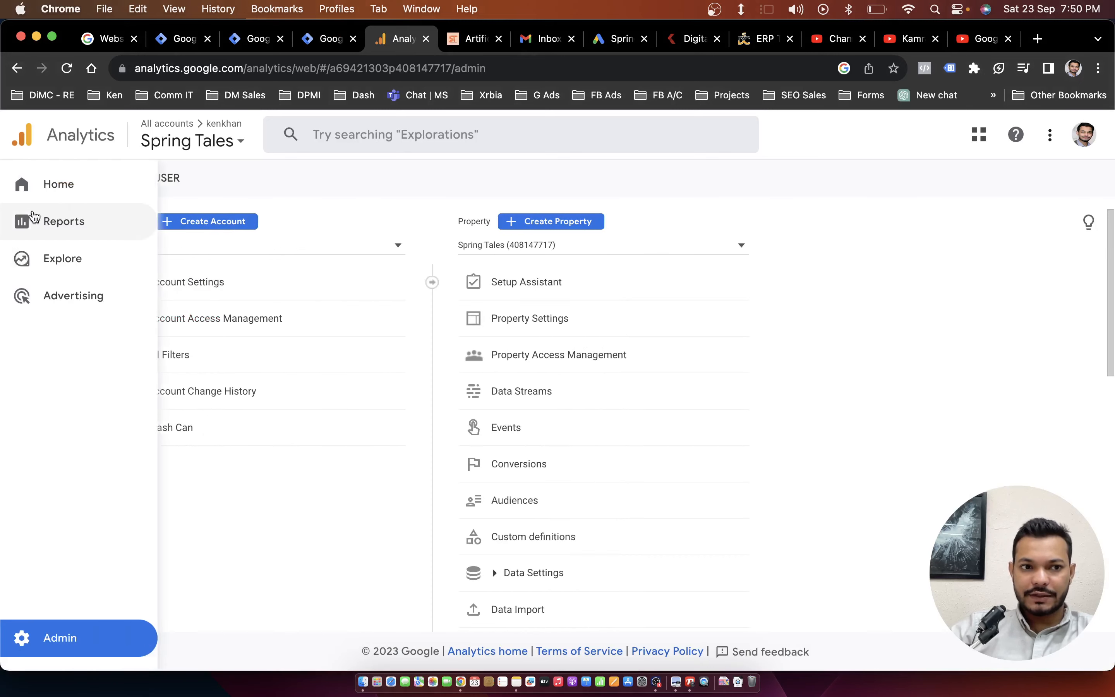
{"action": "left_click", "coordinate": [54, 197]}
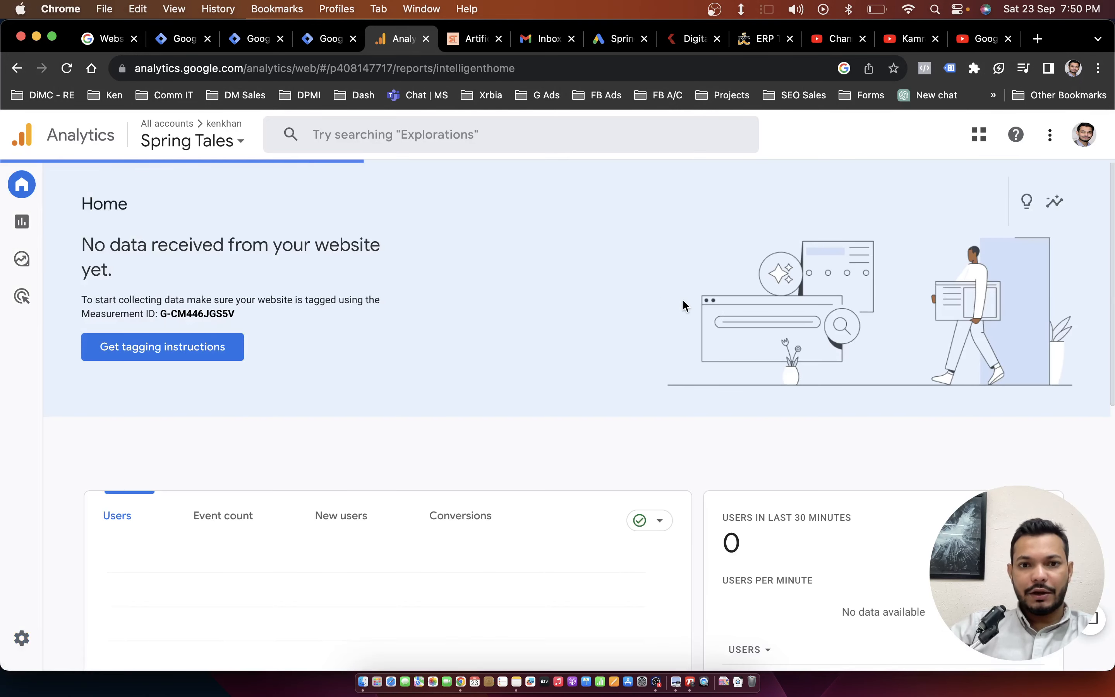
{"action": "scroll", "coordinate": [581, 350], "scroll_direction": "down", "scroll_amount": 3}
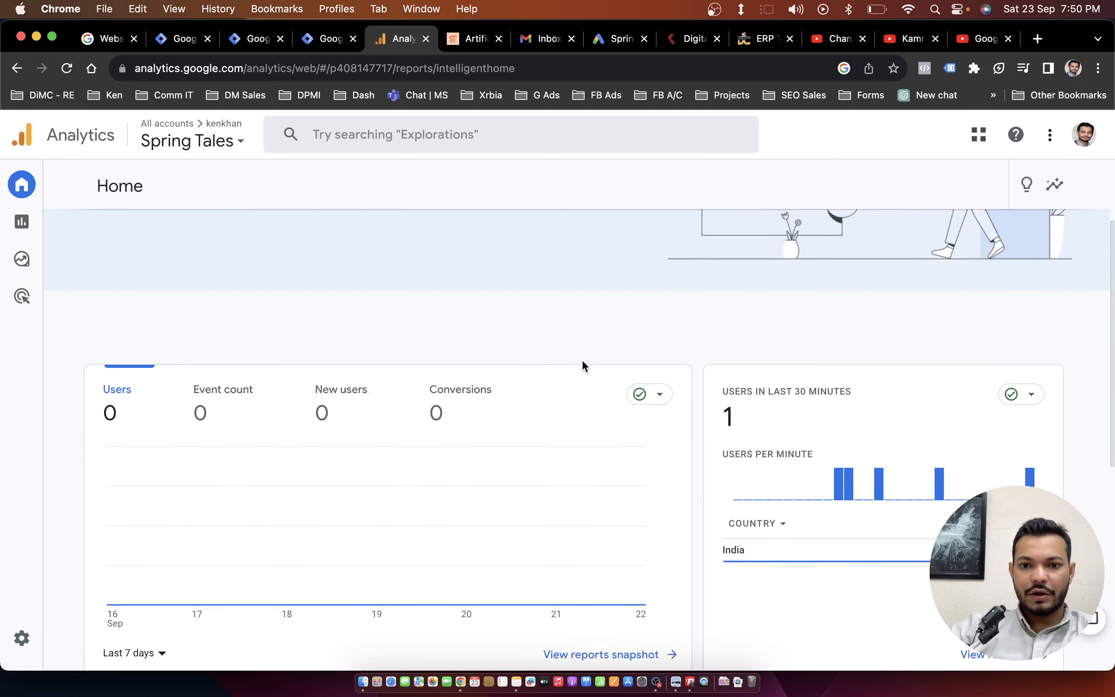
{"action": "scroll", "coordinate": [584, 366], "scroll_direction": "down", "scroll_amount": 1}
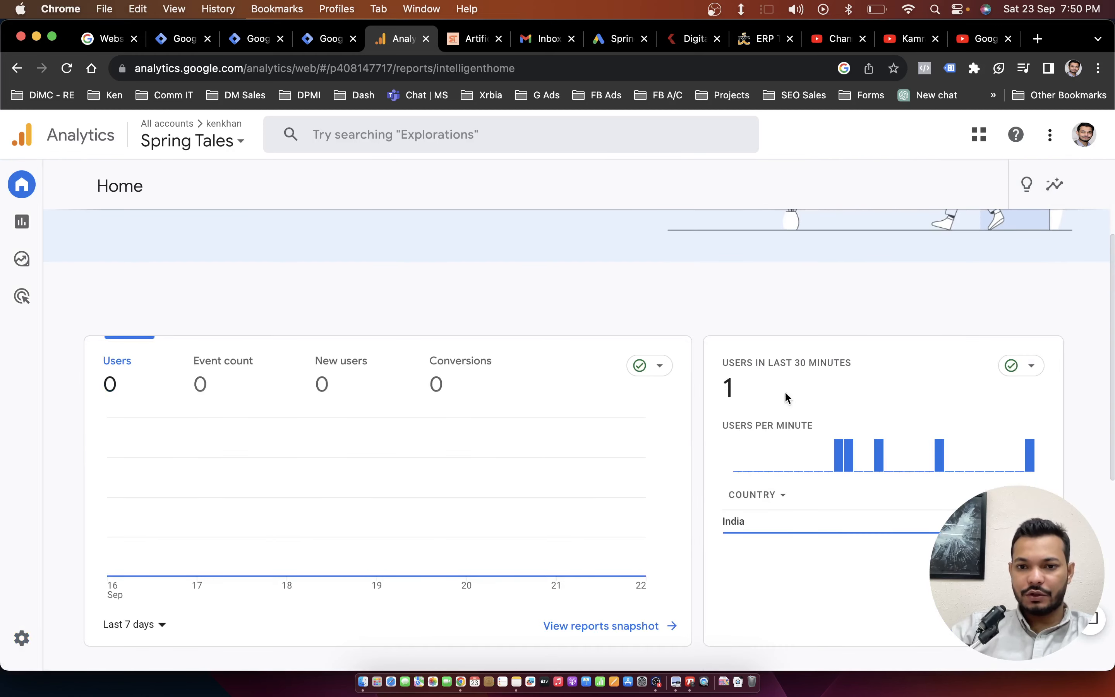
{"action": "scroll", "coordinate": [572, 329], "scroll_direction": "down", "scroll_amount": 10}
{"action": "scroll", "coordinate": [623, 358], "scroll_direction": "up", "scroll_amount": 13}
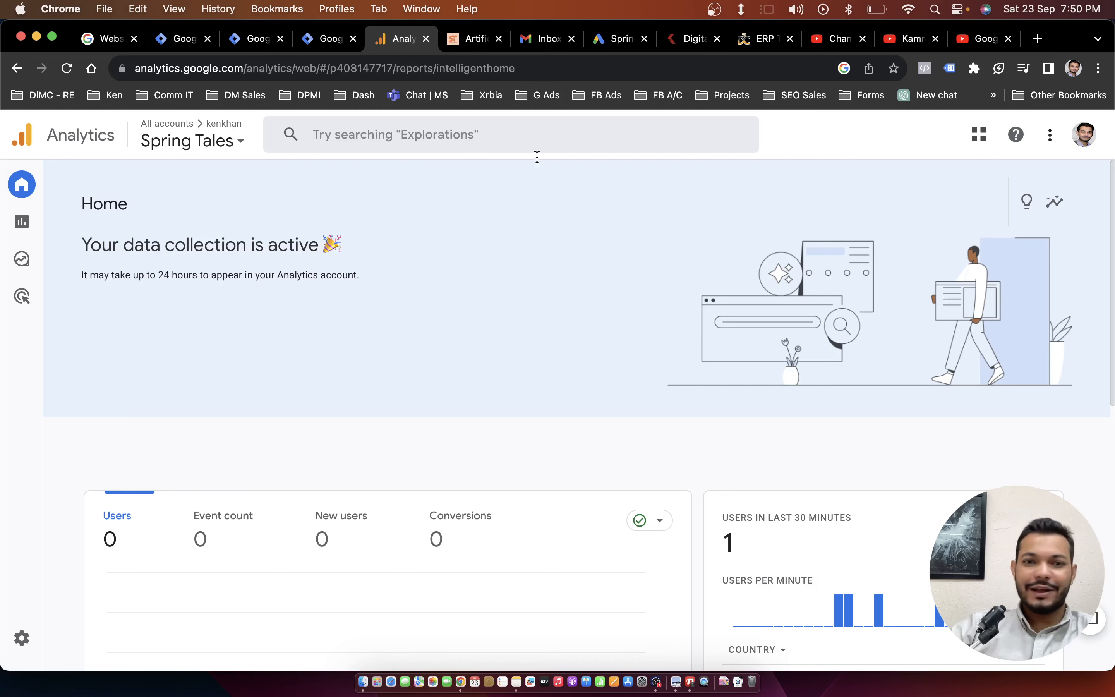
{"action": "left_click", "coordinate": [714, 9]}
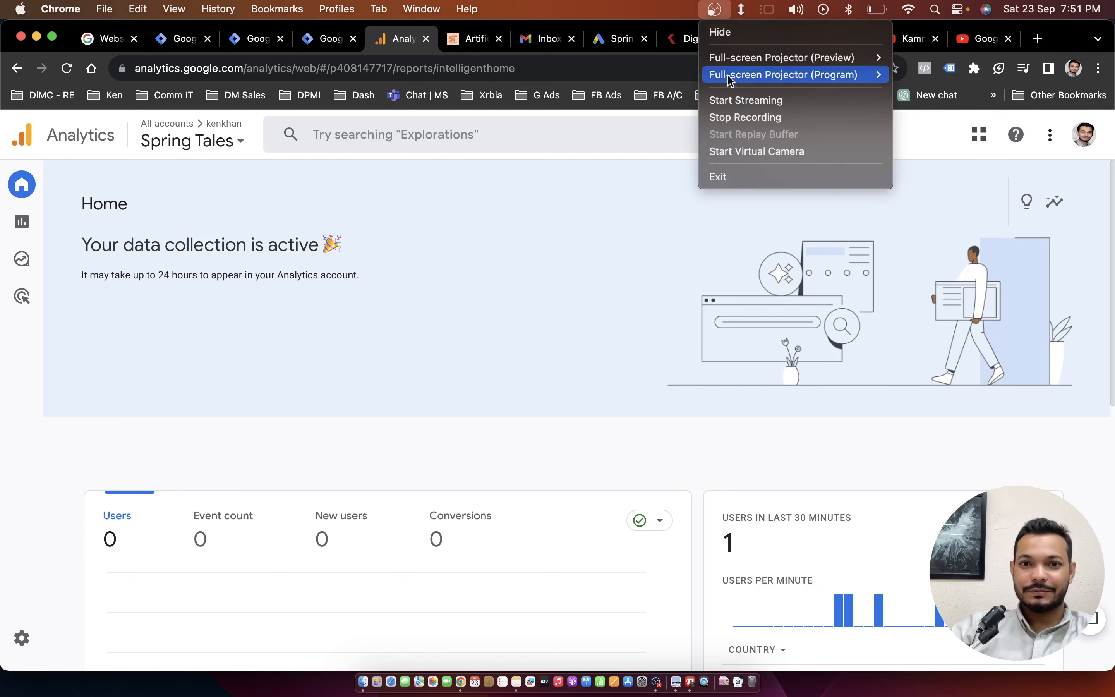